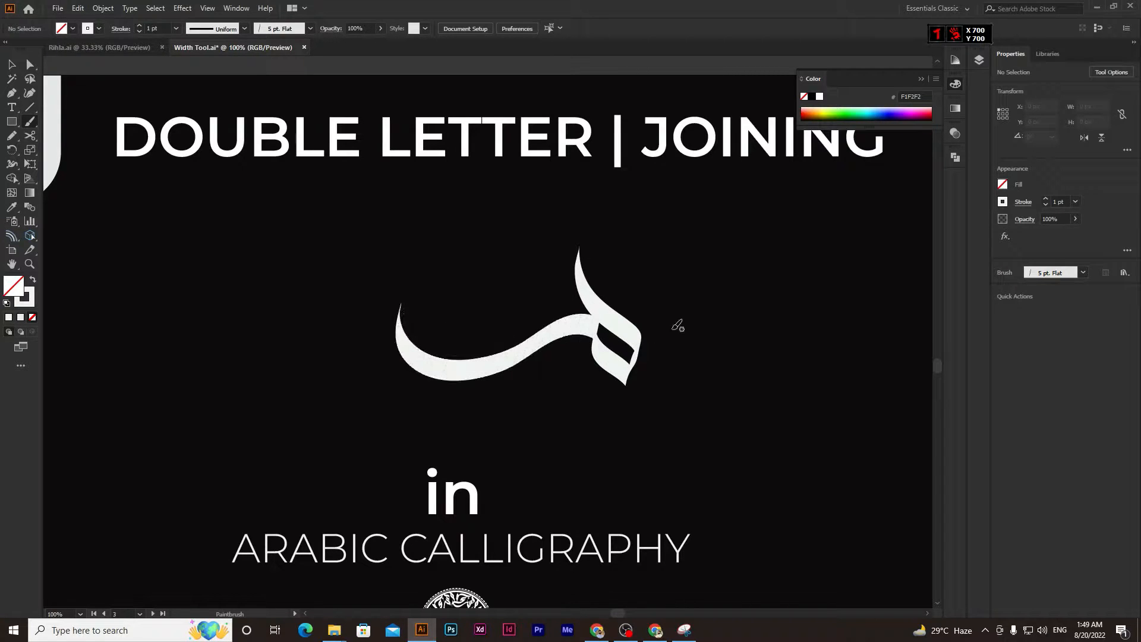
Paint a toothed letterform with a long upswept tail in the empty space beside the existing letterform, repainting its tail once
scroll(386, 307, left, 5)
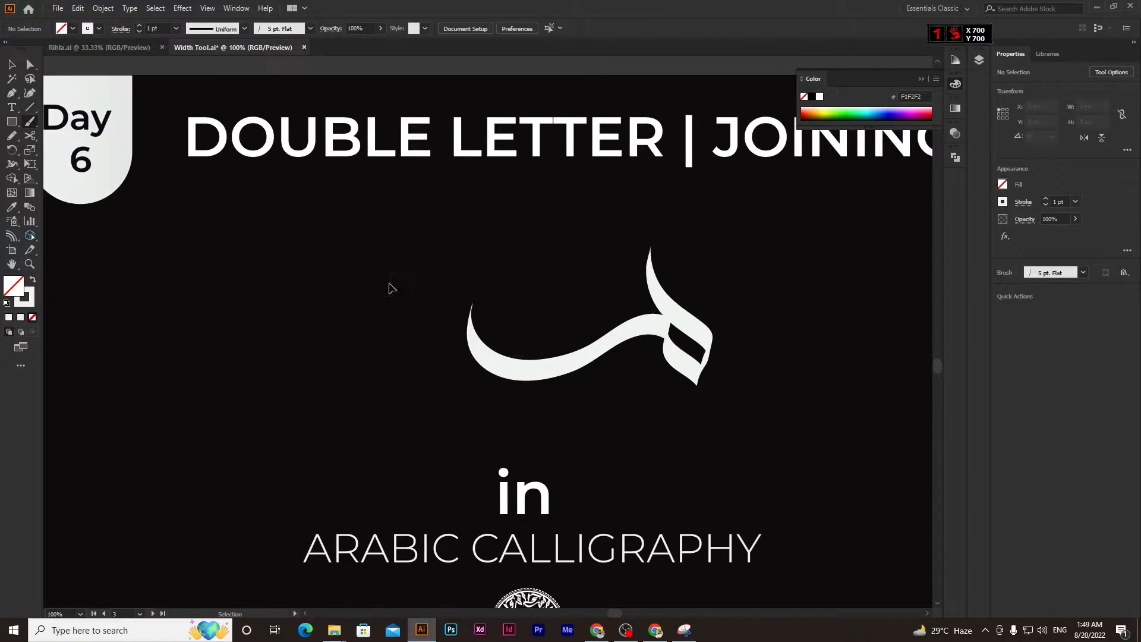
scroll(390, 285, left, 2)
mouse_move(415, 254)
mouse_down()
mouse_move(445, 330)
mouse_move(425, 360)
mouse_move(398, 313)
mouse_move(420, 345)
mouse_move(395, 384)
mouse_move(375, 332)
mouse_move(296, 388)
mouse_move(234, 386)
mouse_up()
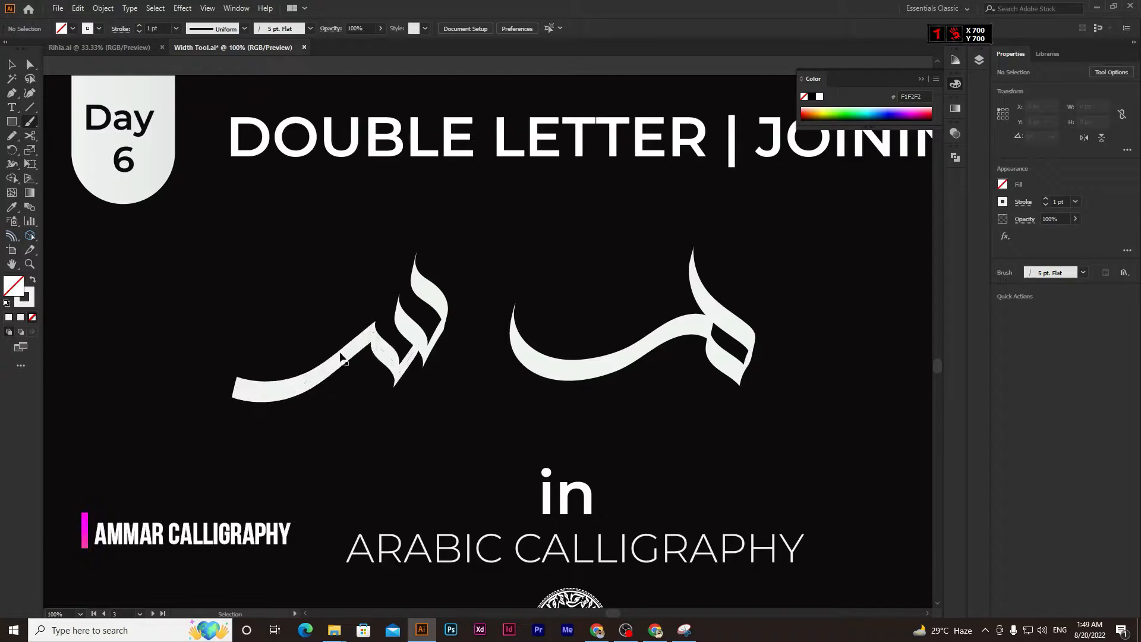
key(ctrl+z)
mouse_move(419, 351)
mouse_down()
mouse_move(397, 384)
mouse_move(377, 331)
mouse_move(285, 383)
mouse_move(203, 381)
mouse_move(174, 338)
mouse_move(174, 309)
mouse_up()
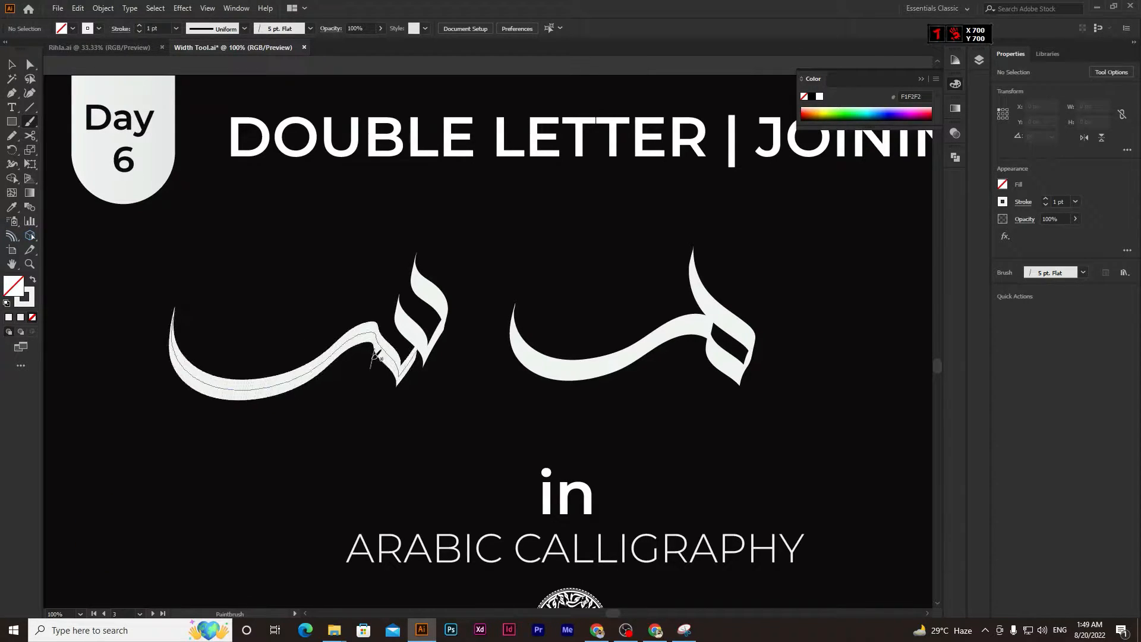
Paint a three-tooth letterform with a long downward-curving tail in the empty space at the artboard's right side
scroll(373, 361, down, 1)
scroll(767, 324, right, 1)
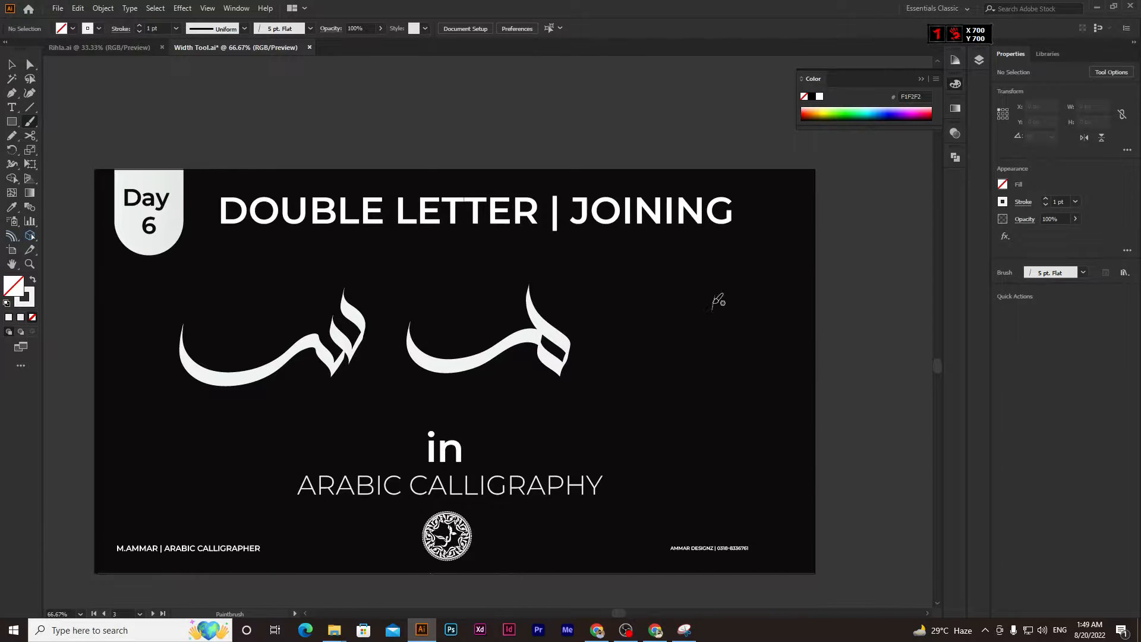
mouse_move(710, 283)
mouse_down()
mouse_move(728, 328)
mouse_move(723, 349)
mouse_move(718, 360)
mouse_move(700, 325)
mouse_move(711, 352)
mouse_move(701, 370)
mouse_move(687, 333)
mouse_move(678, 366)
mouse_move(745, 450)
mouse_move(744, 482)
mouse_up()
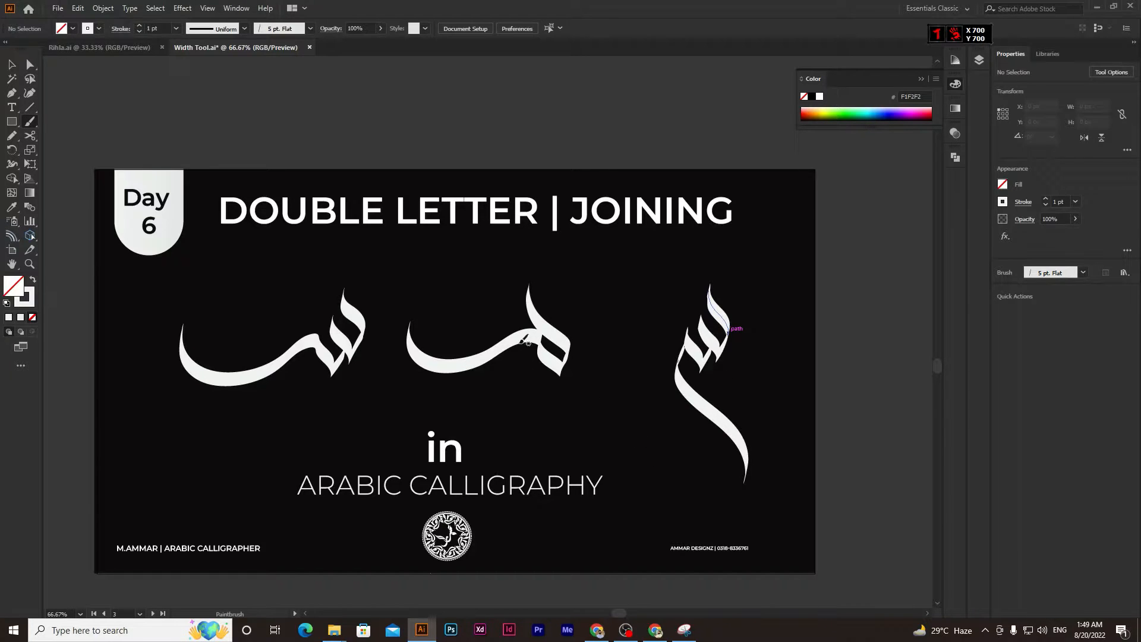
Select and delete all three calligraphic letterforms from the artboard
click(12, 64)
drag(193, 278, 776, 400)
key(Delete)
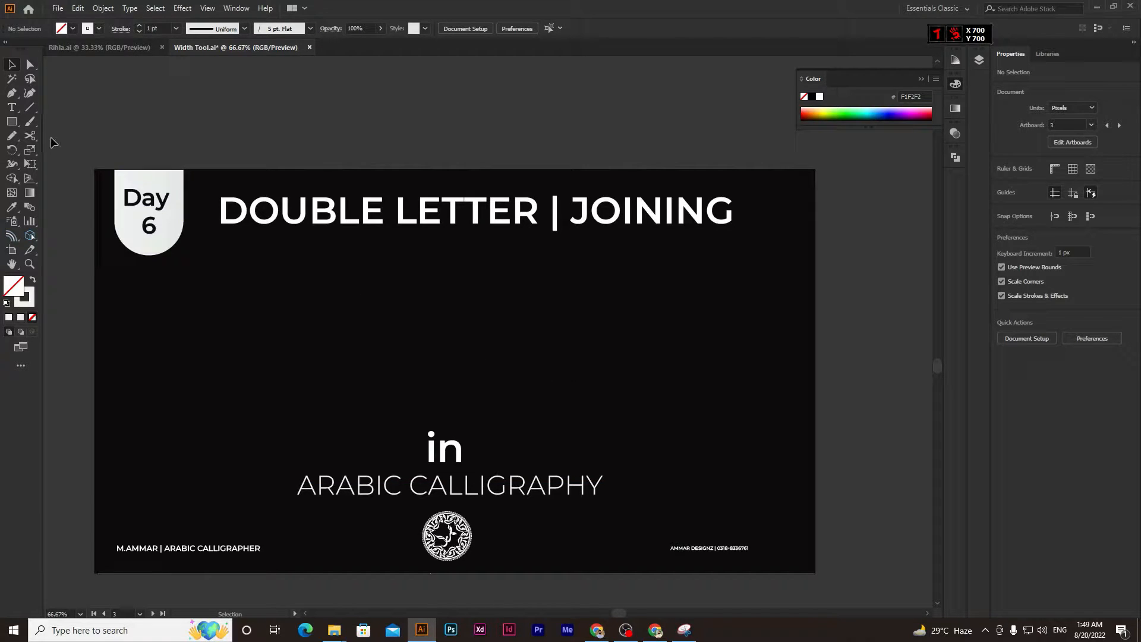
Paint six practice bowl-shaped curves with tapered ends, arranged as three stacked pairs across the artboard below the heading
scroll(567, 362, up, 1)
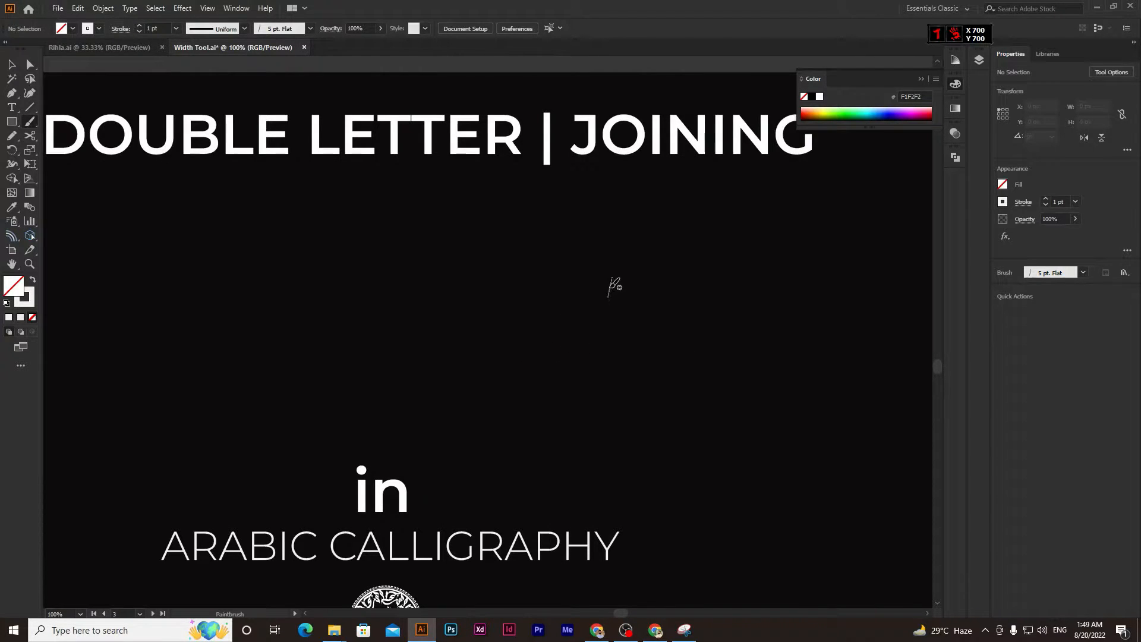
mouse_move(609, 290)
mouse_down()
mouse_move(534, 365)
mouse_move(482, 379)
mouse_move(424, 369)
mouse_move(382, 344)
mouse_move(357, 291)
mouse_move(362, 318)
mouse_move(324, 354)
mouse_move(244, 381)
mouse_move(163, 378)
mouse_move(115, 344)
mouse_move(97, 289)
mouse_up()
scroll(433, 370, left, 2)
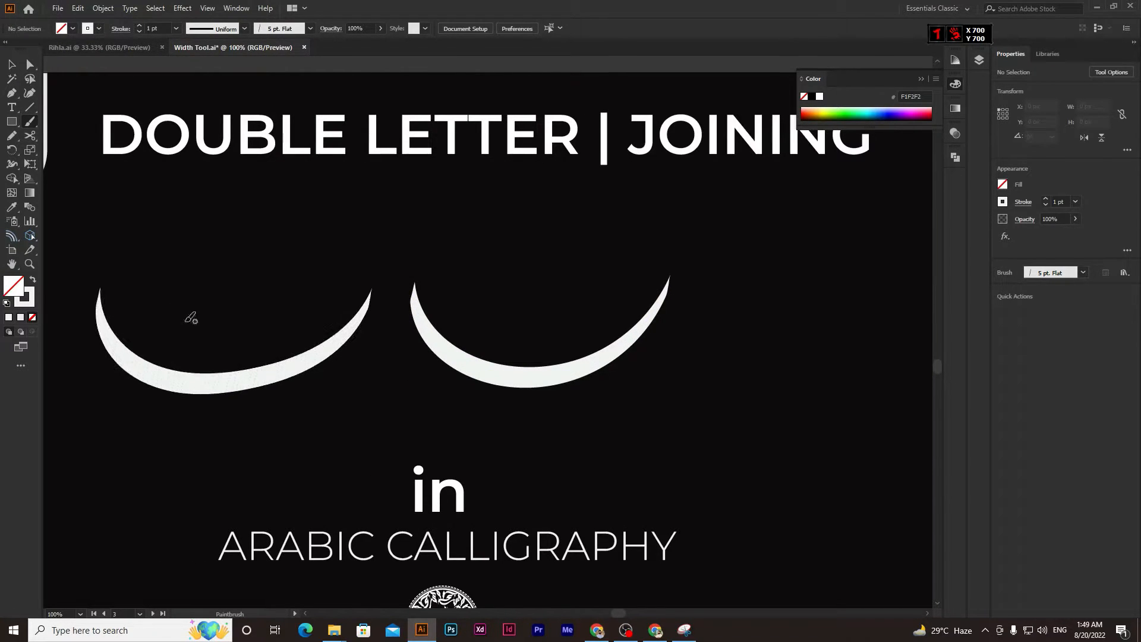
scroll(520, 361, right, 5)
mouse_move(810, 271)
mouse_down()
mouse_move(770, 331)
mouse_move(784, 315)
mouse_move(727, 350)
mouse_move(652, 360)
mouse_move(594, 336)
mouse_move(566, 283)
mouse_move(382, 332)
mouse_move(324, 322)
mouse_move(257, 244)
mouse_up()
scroll(559, 321, left, 10)
scroll(598, 315, right, 5)
mouse_move(451, 245)
mouse_down()
mouse_move(471, 304)
mouse_move(524, 326)
mouse_move(585, 322)
mouse_move(652, 264)
mouse_move(603, 277)
mouse_move(632, 306)
mouse_move(693, 320)
mouse_move(749, 308)
mouse_move(809, 245)
mouse_up()
scroll(702, 285, right, 5)
scroll(759, 333, down, 2)
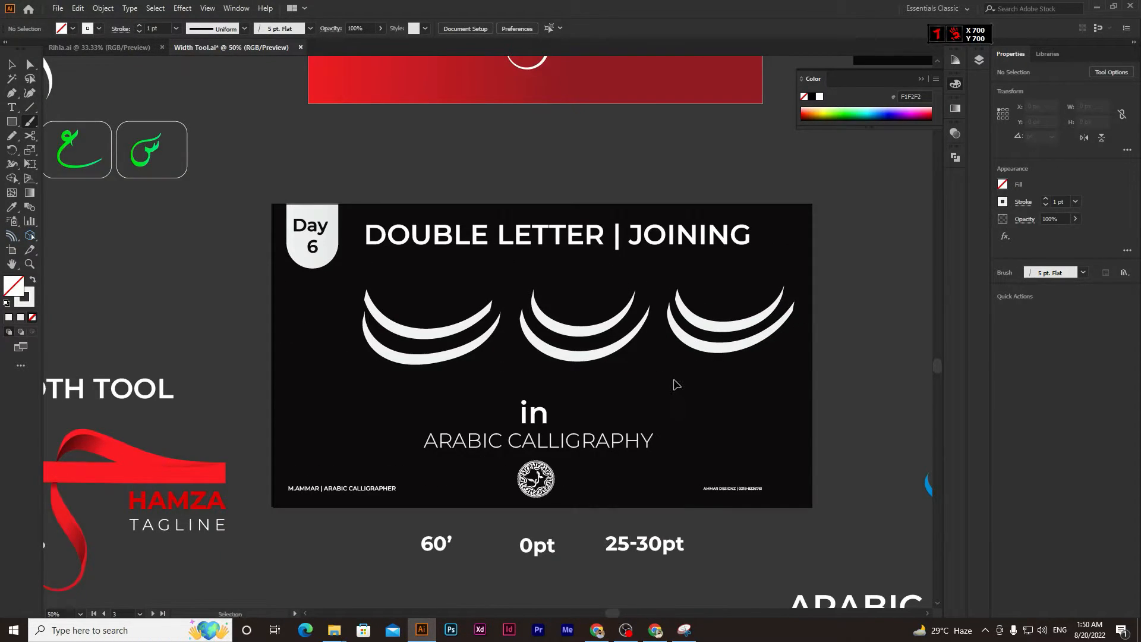
Undo the six practice bowl strokes
key(ctrl+z)
key(ctrl+z)
key(ctrl+z)
key(ctrl+z)
key(ctrl+z)
key(ctrl+z)
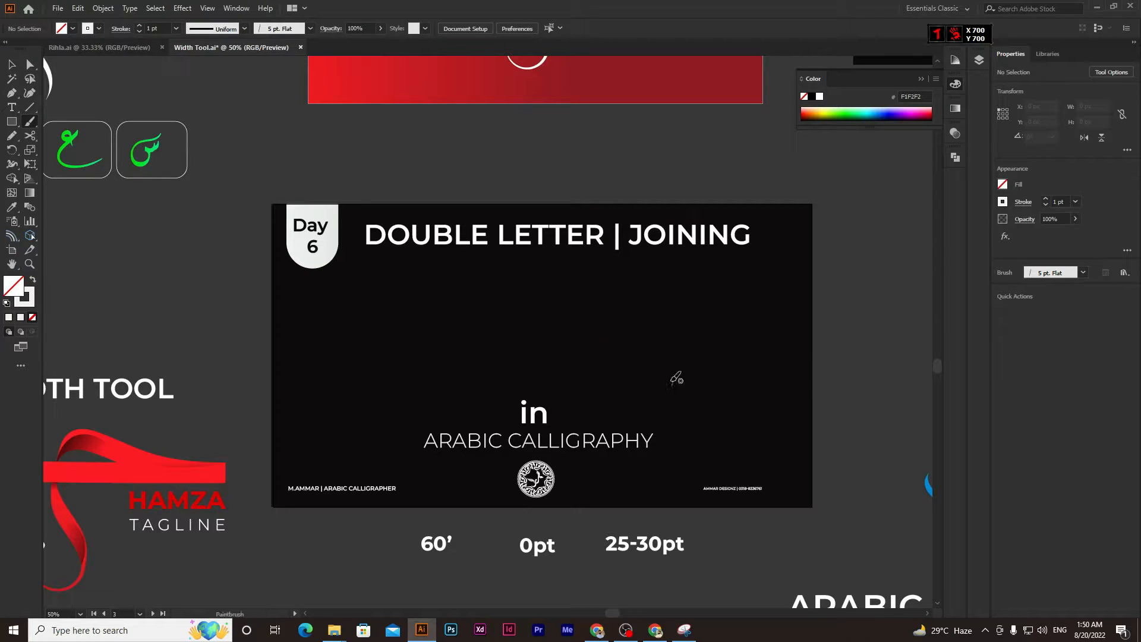
scroll(678, 377, up, 1)
scroll(618, 351, up, 1)
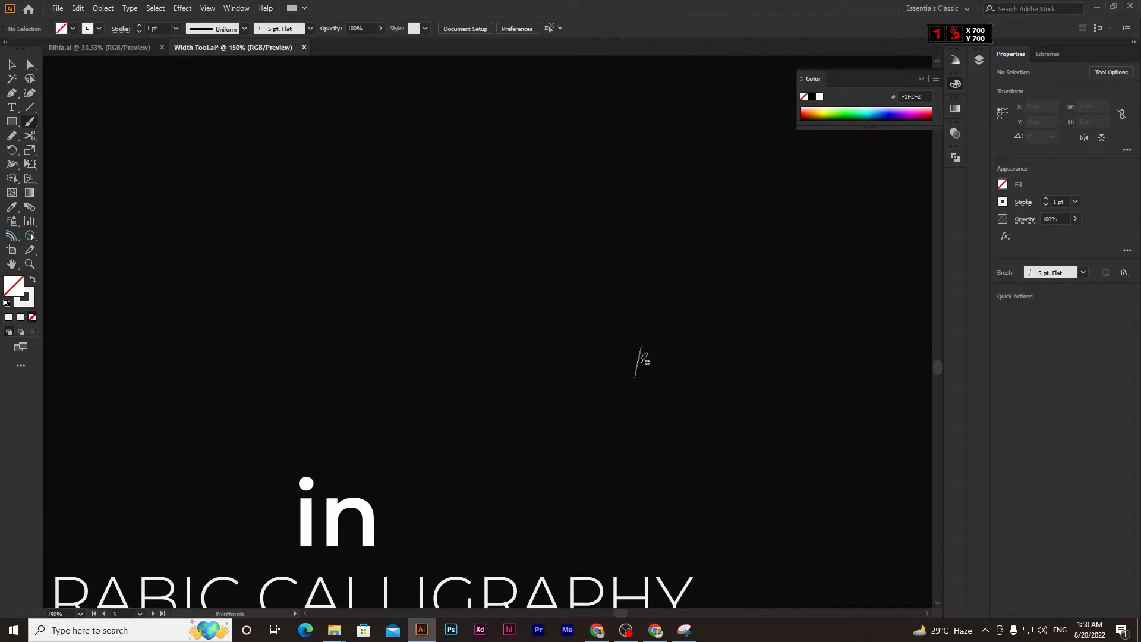
mouse_move(631, 308)
mouse_down()
mouse_move(666, 338)
mouse_move(681, 310)
mouse_move(626, 264)
mouse_move(611, 197)
mouse_up()
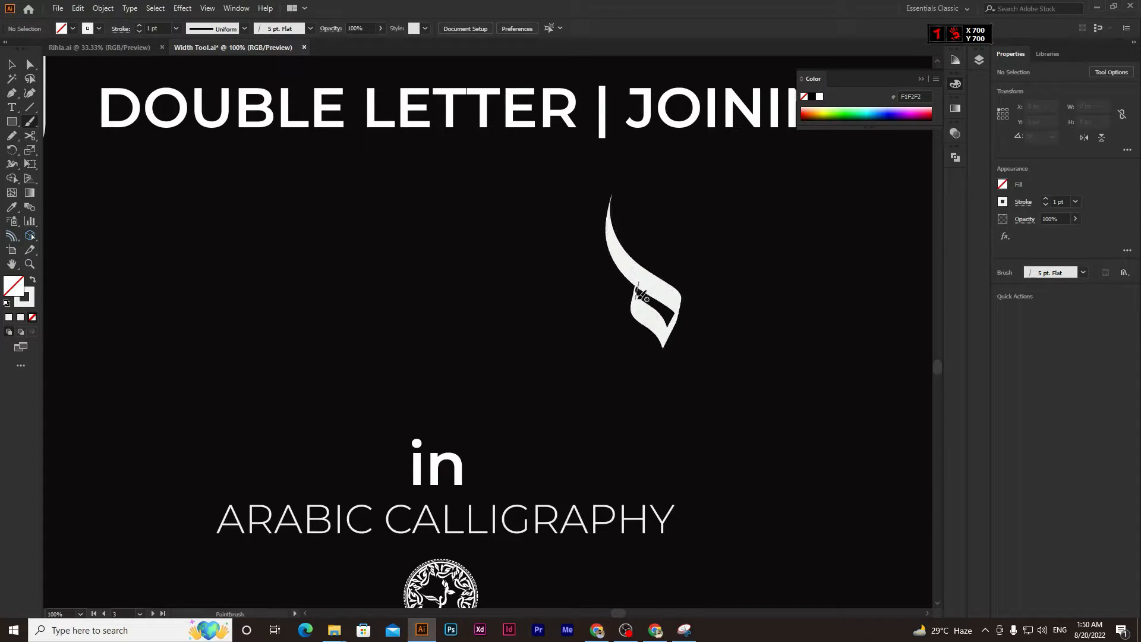
mouse_move(639, 293)
mouse_down()
mouse_move(624, 278)
mouse_move(538, 320)
mouse_move(410, 338)
mouse_move(390, 273)
mouse_up()
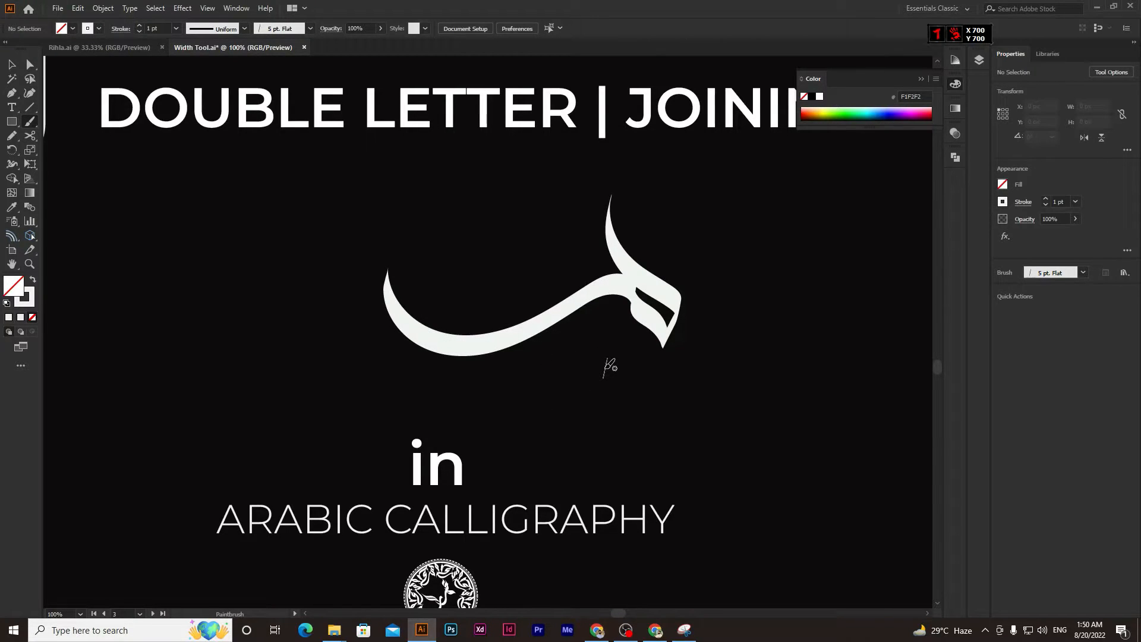
key(ctrl+z)
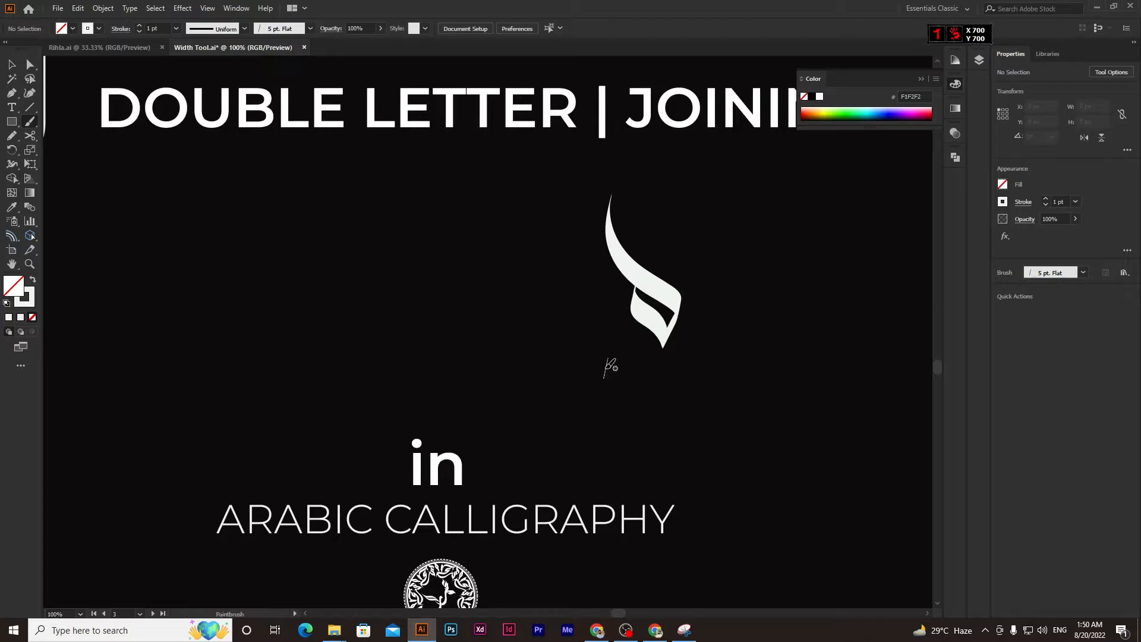
key(ctrl+z)
Paint a two-tooth letter head and try different joined tails, ending with a deep bowl starting at the lower tooth's tip
mouse_move(645, 280)
mouse_down()
mouse_move(684, 340)
mouse_move(693, 285)
mouse_move(622, 221)
mouse_move(615, 168)
mouse_up()
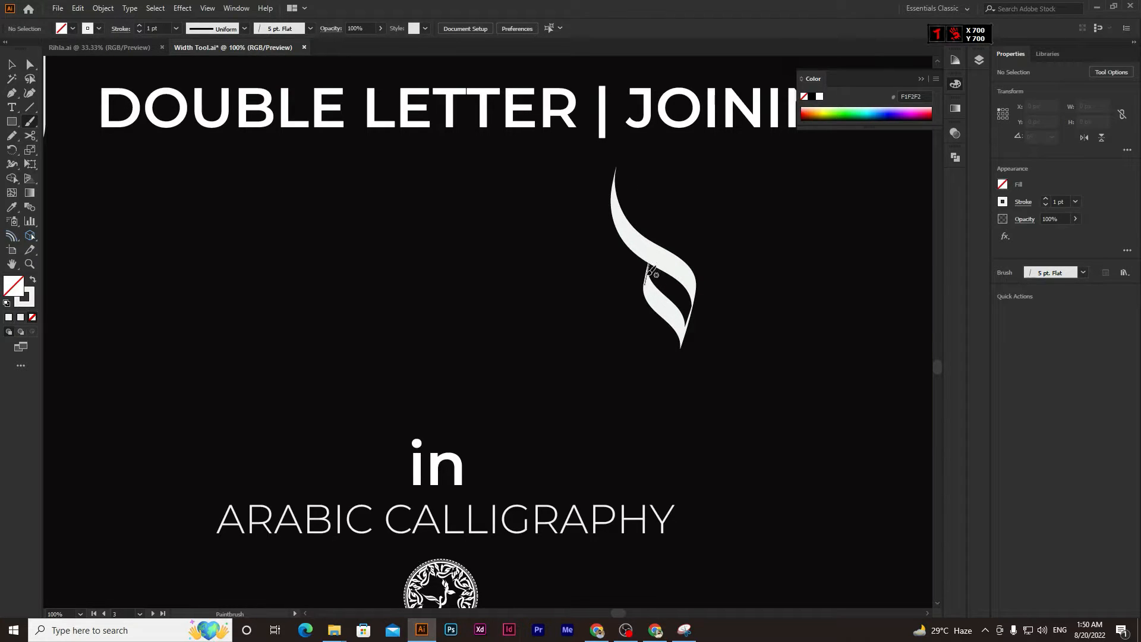
mouse_move(641, 287)
mouse_down()
mouse_move(569, 346)
mouse_move(483, 354)
mouse_move(447, 334)
mouse_move(421, 260)
mouse_up()
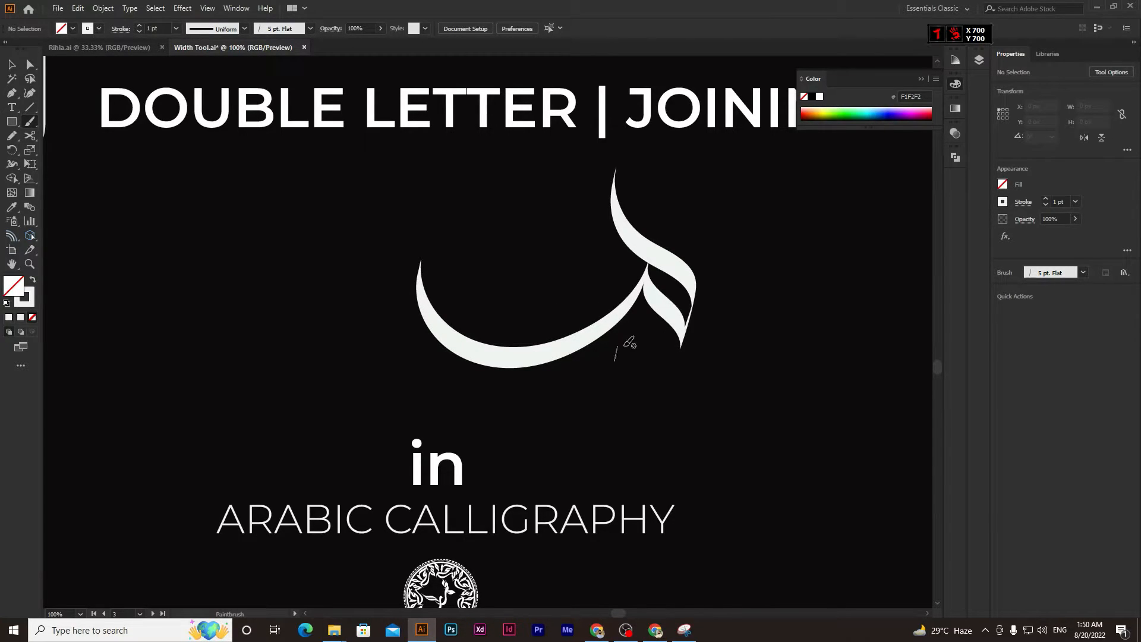
key(ctrl+z)
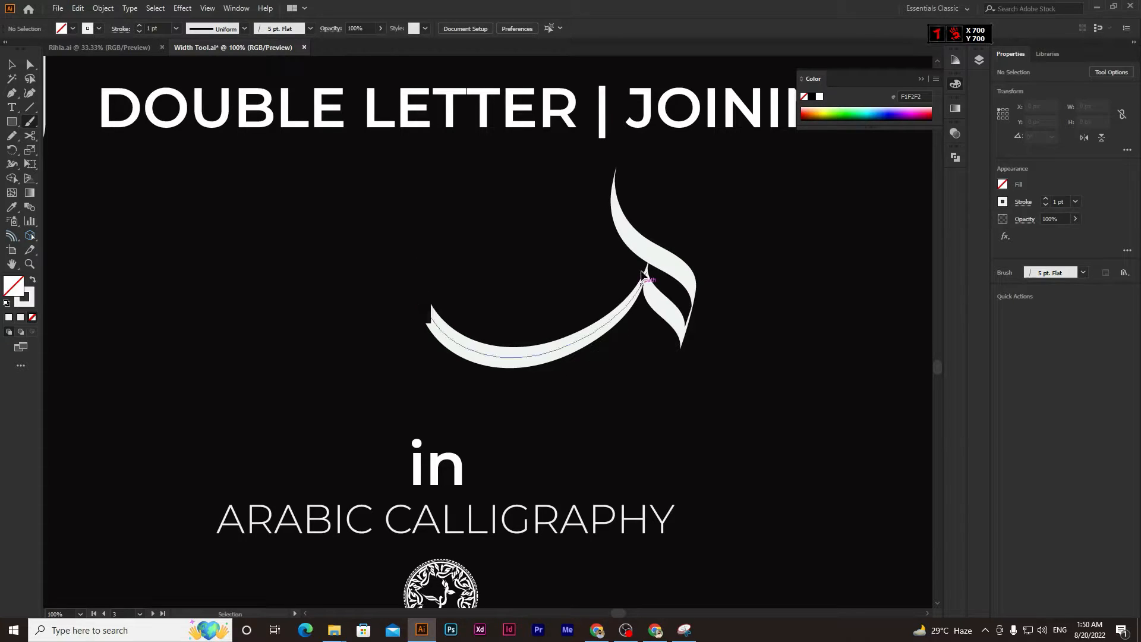
mouse_move(651, 267)
mouse_down()
mouse_move(620, 267)
mouse_move(491, 324)
mouse_move(423, 307)
mouse_move(408, 248)
mouse_up()
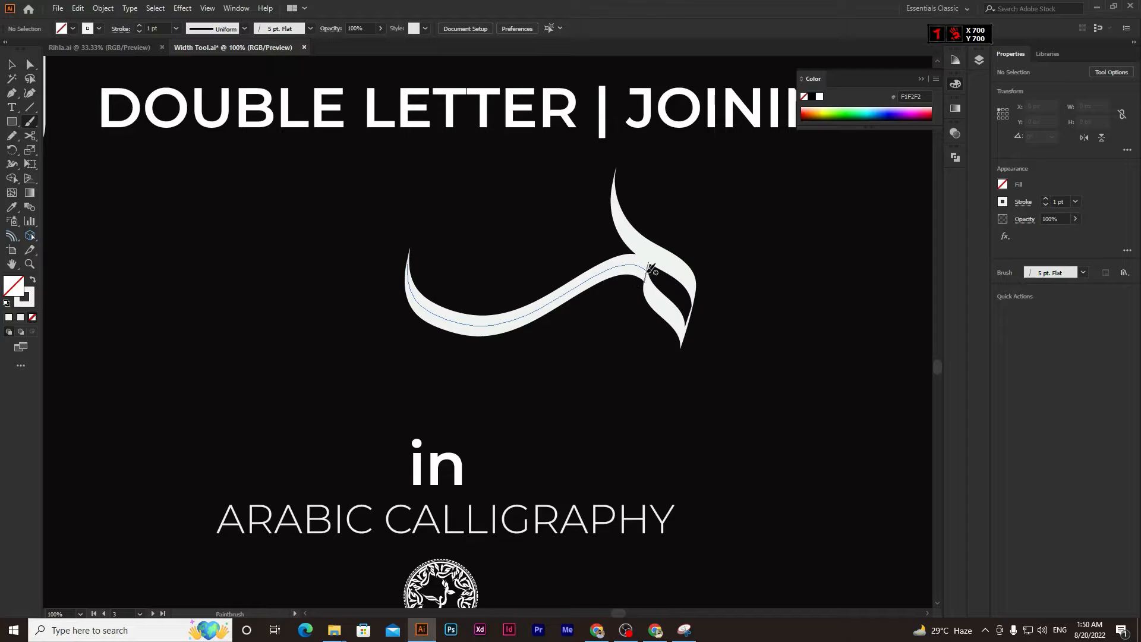
mouse_move(645, 280)
mouse_down()
mouse_move(609, 325)
mouse_move(546, 362)
mouse_move(468, 382)
mouse_move(399, 382)
mouse_move(348, 355)
mouse_move(305, 275)
mouse_up()
key(ctrl+z)
key(ctrl+z)
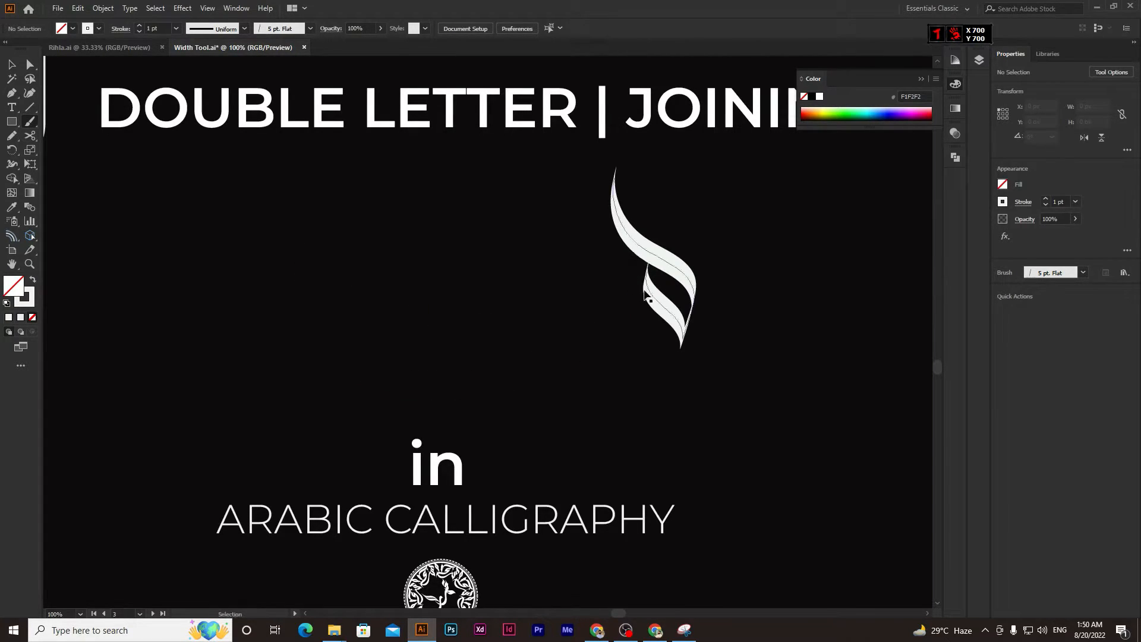
mouse_move(649, 269)
mouse_down()
mouse_move(595, 333)
mouse_move(518, 358)
mouse_move(452, 328)
mouse_move(433, 273)
mouse_move(424, 290)
mouse_move(497, 338)
mouse_up()
Refine the bowl tail with the Curvature tool, extending its free tip and rounding the lower curve towards the joint
click(10, 66)
key(shift+grave)
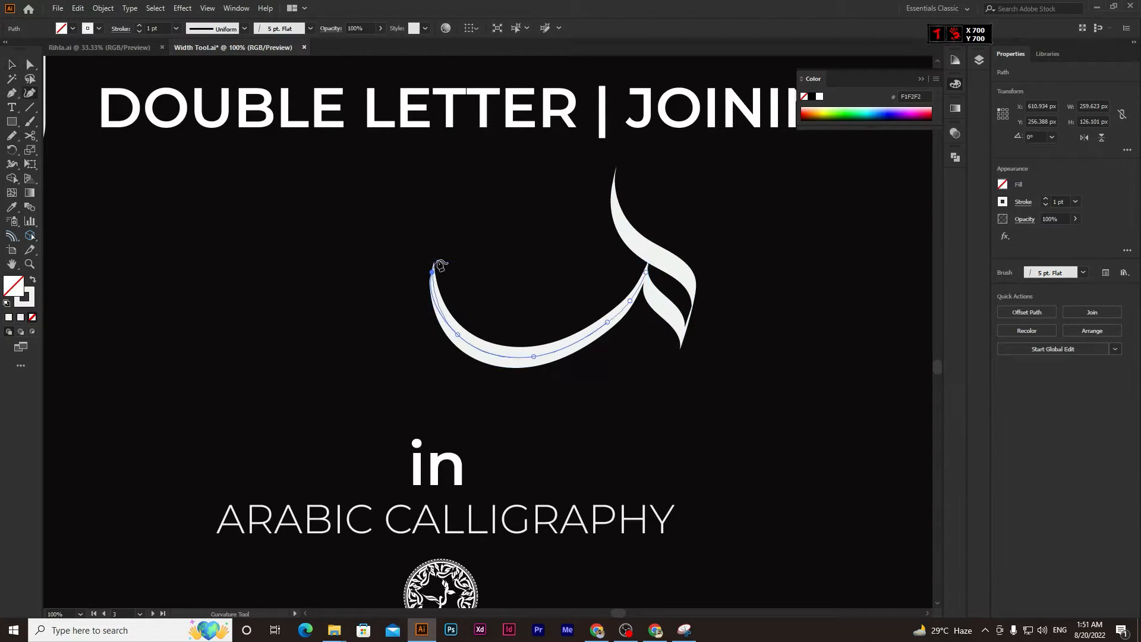
scroll(438, 260, up, 1)
click(431, 257)
drag(583, 404, 588, 408)
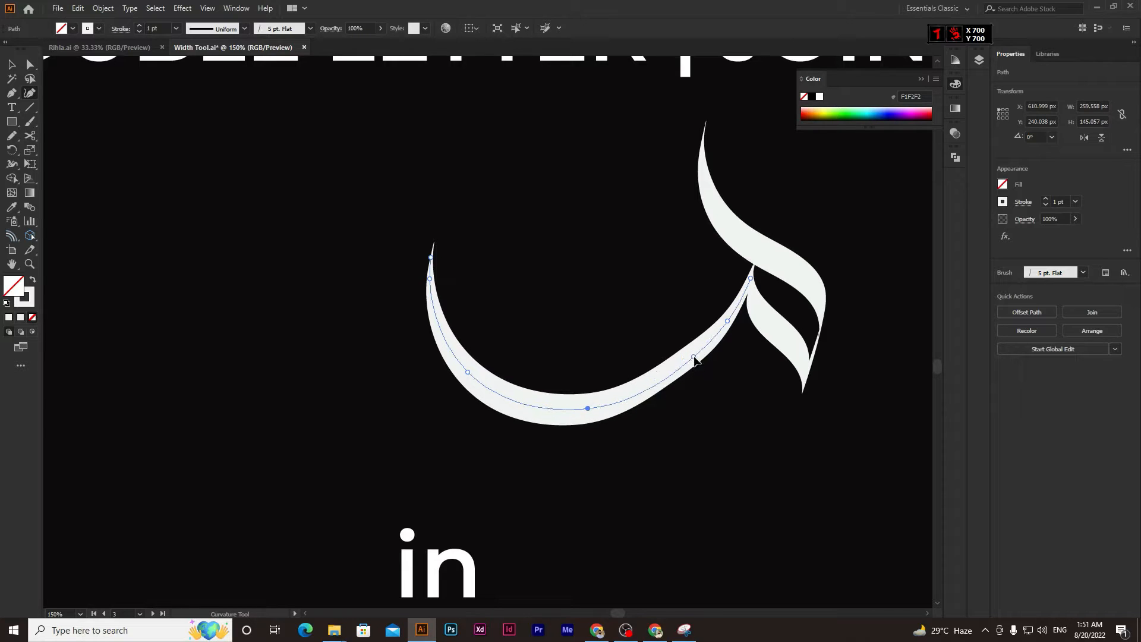
drag(693, 355, 699, 363)
click(13, 62)
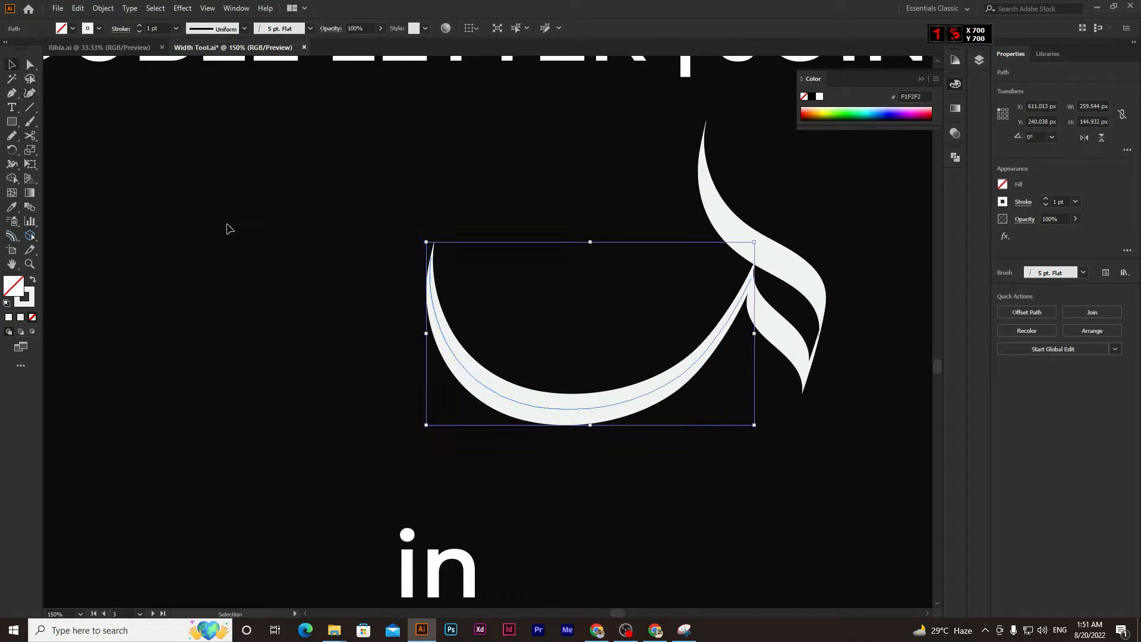
click(218, 224)
Move the complete two-tooth letterform to the artboard's right side beneath the heading
scroll(469, 325, down, 1)
scroll(428, 328, left, 2)
scroll(510, 315, down, 1)
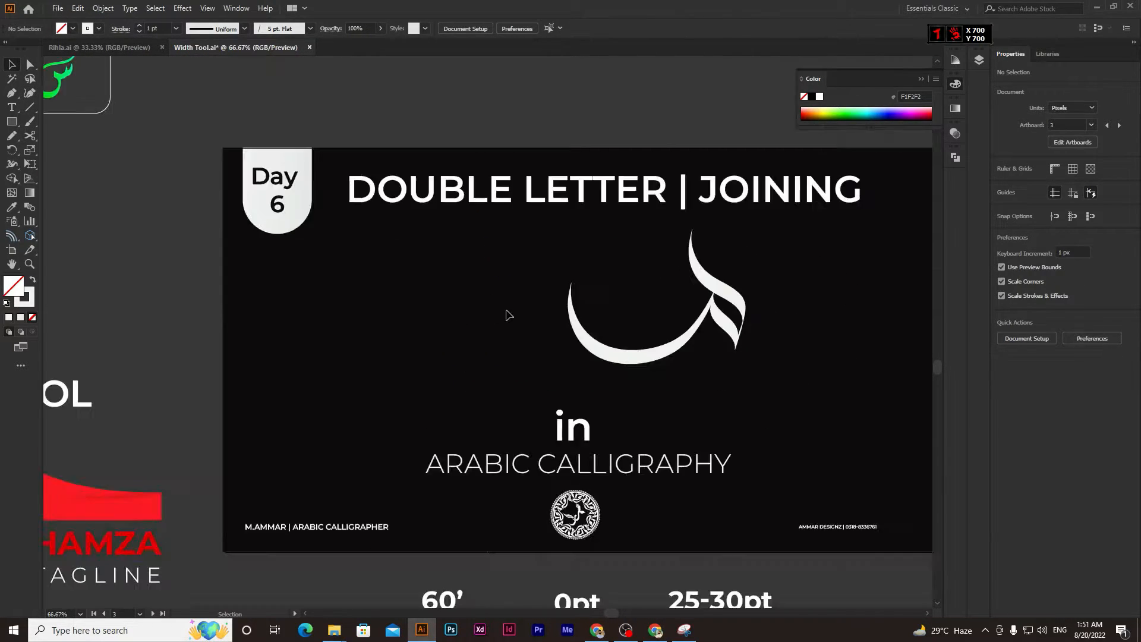
scroll(507, 311, right, 2)
drag(433, 254, 673, 356)
drag(631, 320, 735, 320)
click(398, 290)
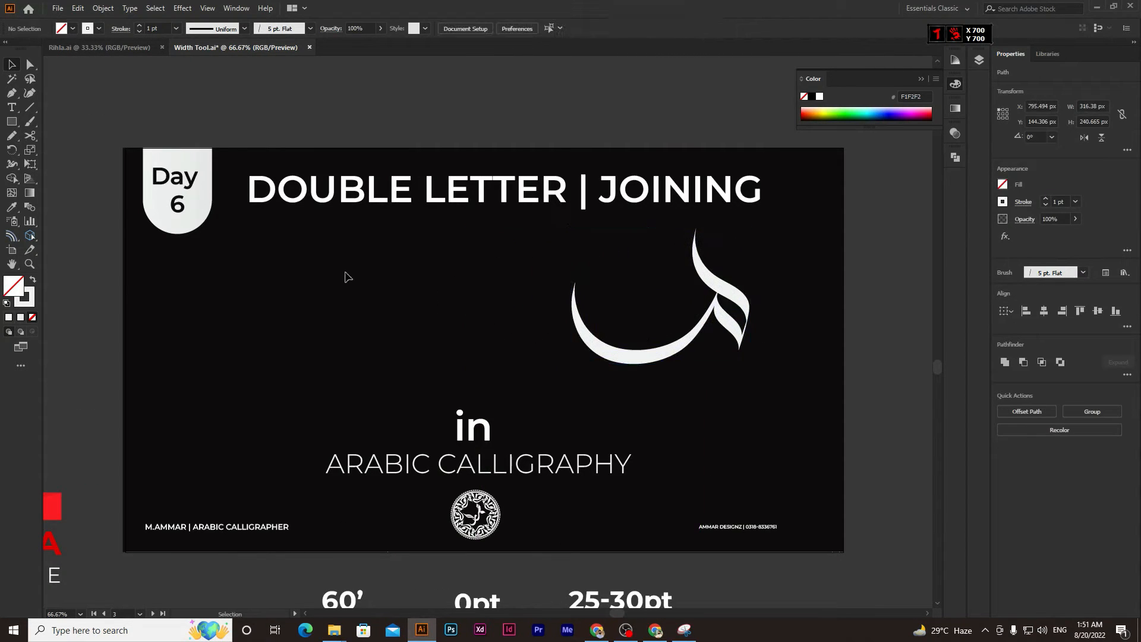
Paint a three-tooth letterform beside the first one, repainting its third tooth and finishing with a deep bowl tail
click(28, 122)
scroll(457, 307, up, 1)
mouse_move(488, 260)
mouse_down()
mouse_move(541, 301)
mouse_move(524, 346)
mouse_move(476, 290)
mouse_up()
mouse_move(508, 347)
mouse_down()
mouse_move(495, 372)
mouse_move(460, 318)
mouse_move(441, 353)
mouse_move(388, 386)
mouse_move(321, 404)
mouse_move(254, 395)
mouse_move(207, 359)
mouse_move(197, 300)
mouse_up()
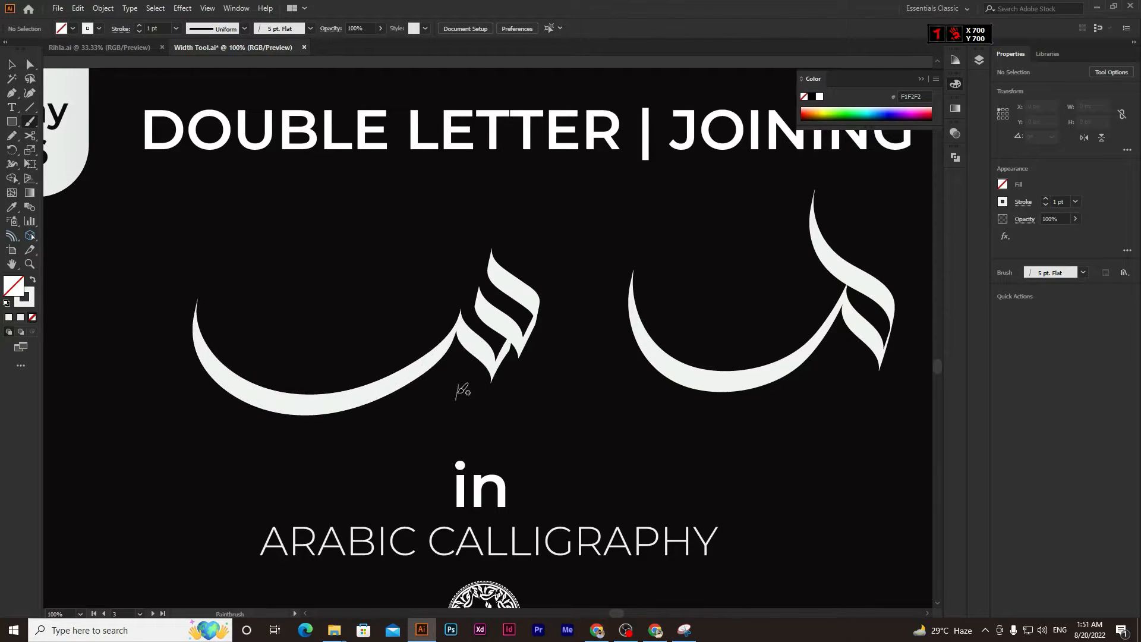
key(ctrl+z)
mouse_move(512, 351)
mouse_down()
mouse_move(486, 380)
mouse_move(463, 323)
mouse_up()
mouse_move(471, 362)
mouse_down()
mouse_move(465, 398)
mouse_move(442, 429)
mouse_move(358, 452)
mouse_move(310, 431)
mouse_move(281, 398)
mouse_move(280, 344)
mouse_up()
Adjust the anchor points at the third tooth's tip so it tapers cleanly into the bowl tail
click(30, 66)
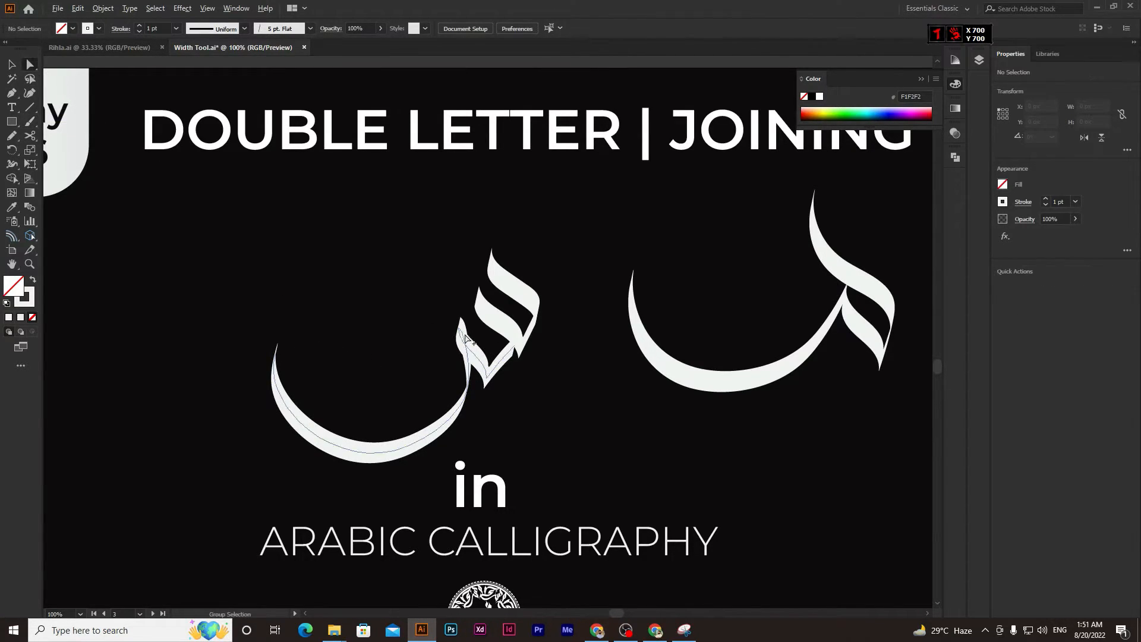
scroll(463, 334, up, 2)
click(461, 334)
click(452, 321)
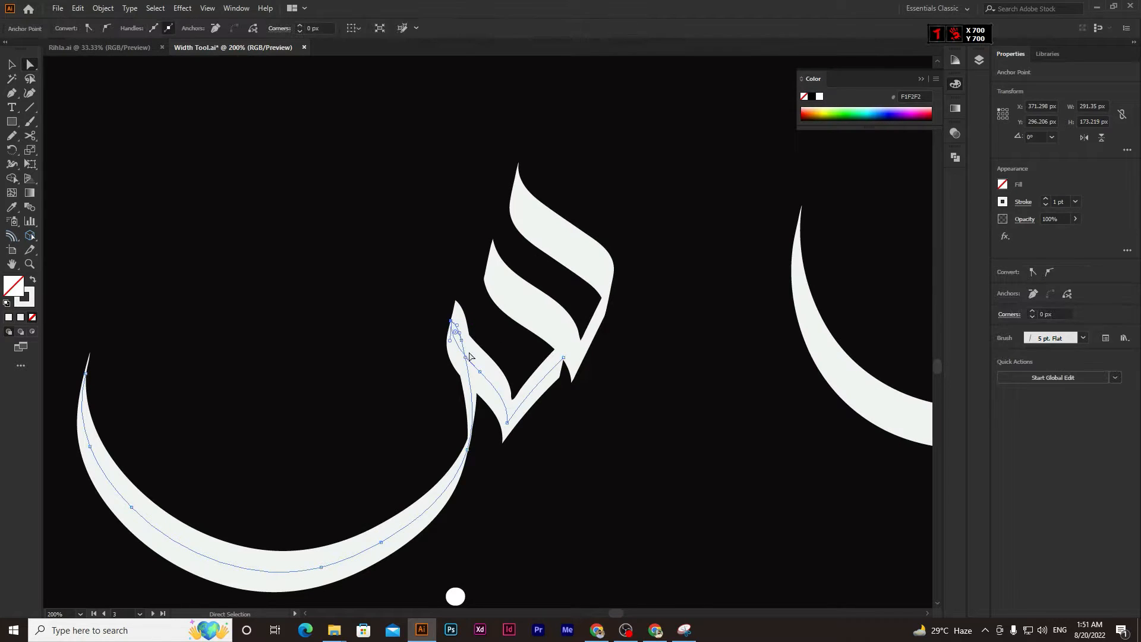
mouse_move(461, 339)
mouse_down()
mouse_move(449, 312)
mouse_move(446, 325)
mouse_up()
scroll(459, 350, up, 2)
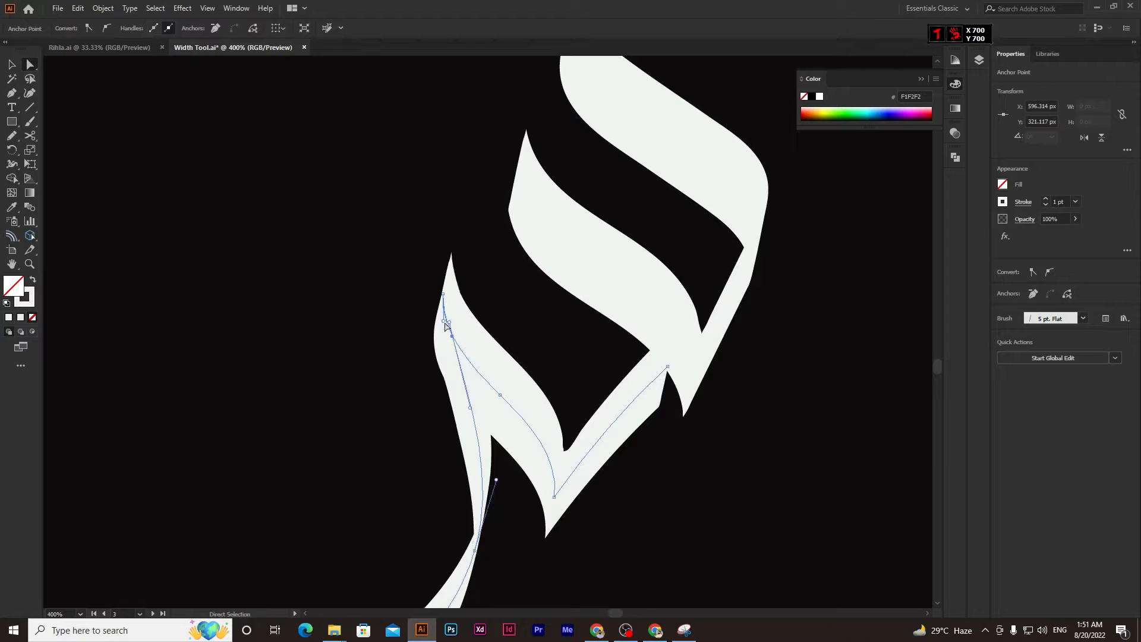
click(410, 379)
Bend the connecting stroke between the second and third teeth slightly outward with the Curvature tool
scroll(517, 426, down, 4)
click(515, 413)
key(shift+grave)
drag(516, 413, 521, 417)
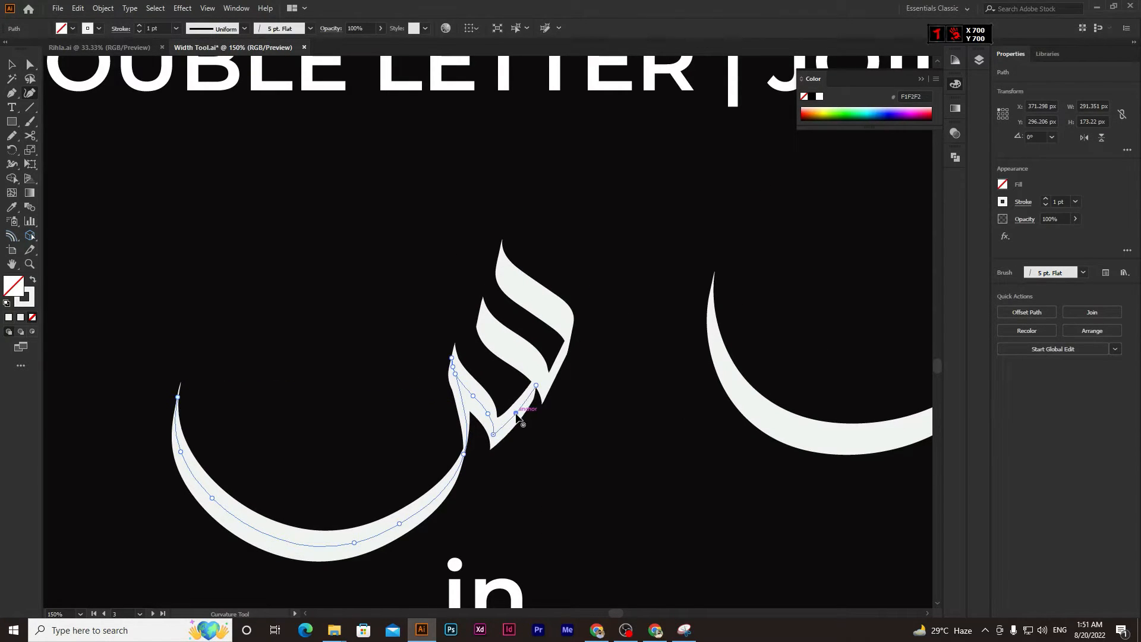
click(14, 66)
click(276, 287)
Select and delete both painted letterforms from the artboard
scroll(348, 395, down, 1)
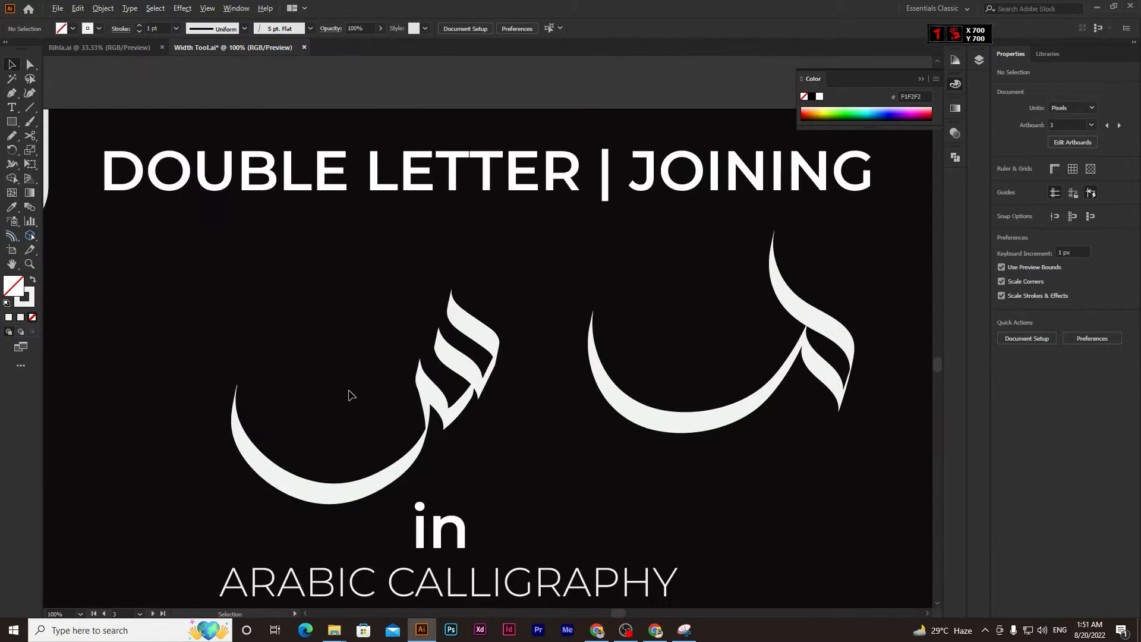
scroll(348, 394, down, 1)
drag(285, 295, 753, 434)
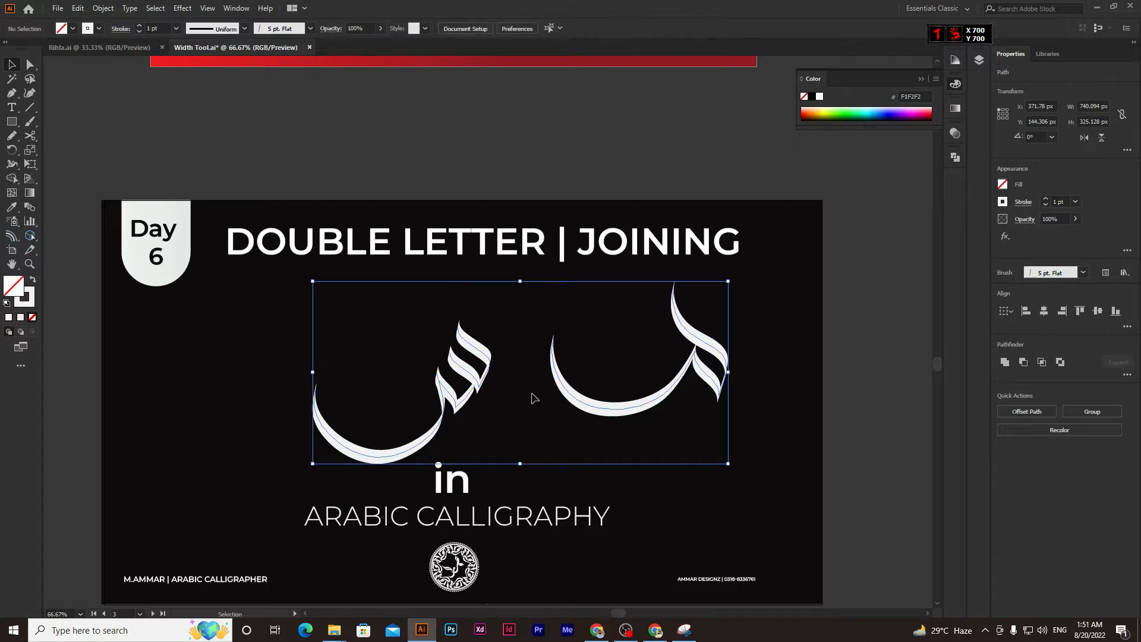
key(Delete)
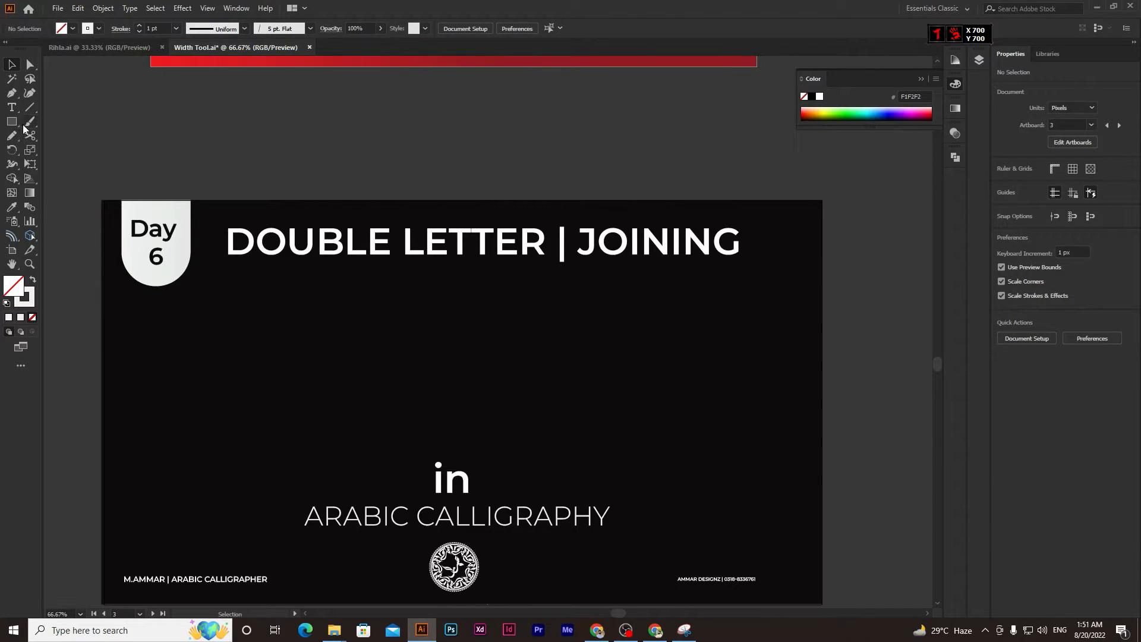
Add the Arabic word محمد below the heading and copy the heading's text appearance onto it with the Eyedropper
click(11, 108)
click(433, 328)
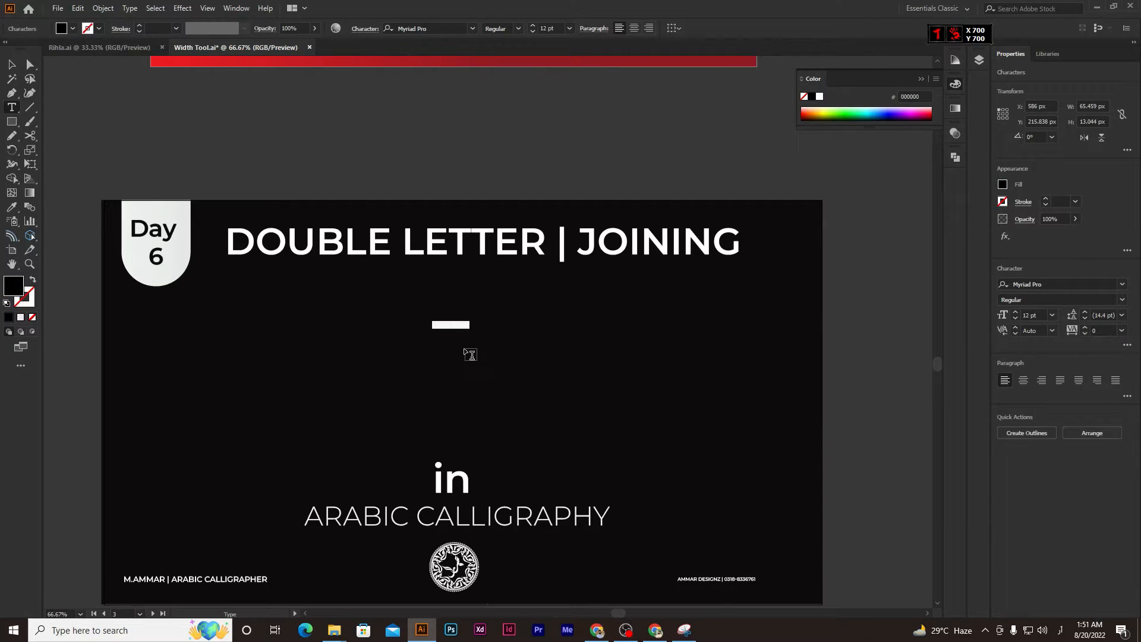
text(ا)
key(ctrl+a)
click(12, 207)
click(276, 228)
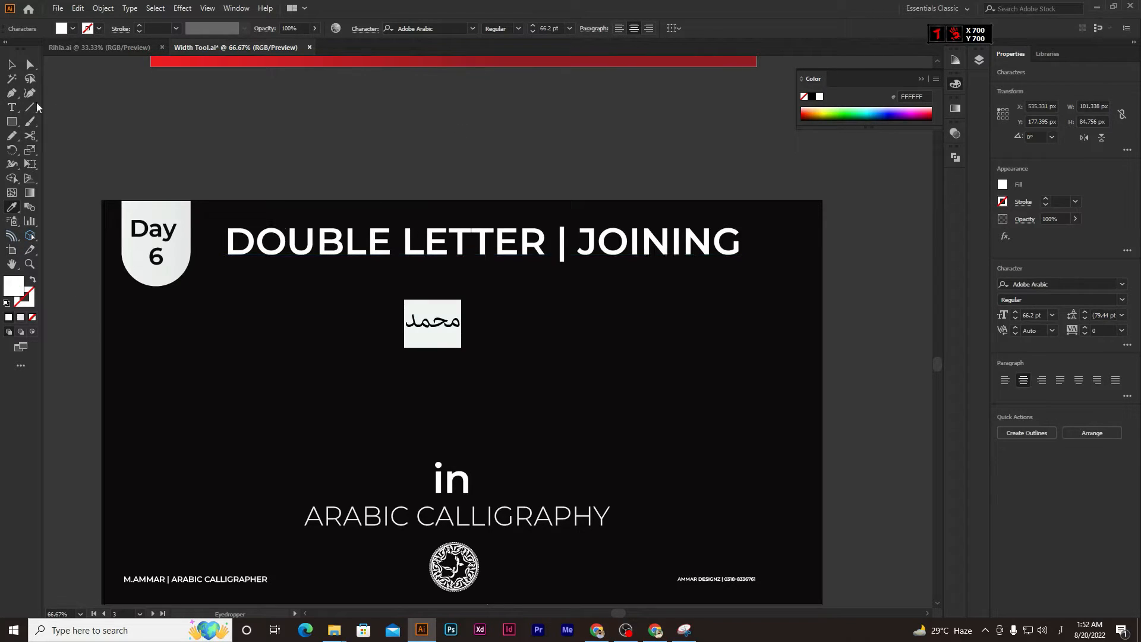
Enlarge the Arabic word and place it near the centre beneath the heading
click(13, 64)
drag(462, 348, 515, 310)
click(506, 366)
scroll(535, 324, up, 1)
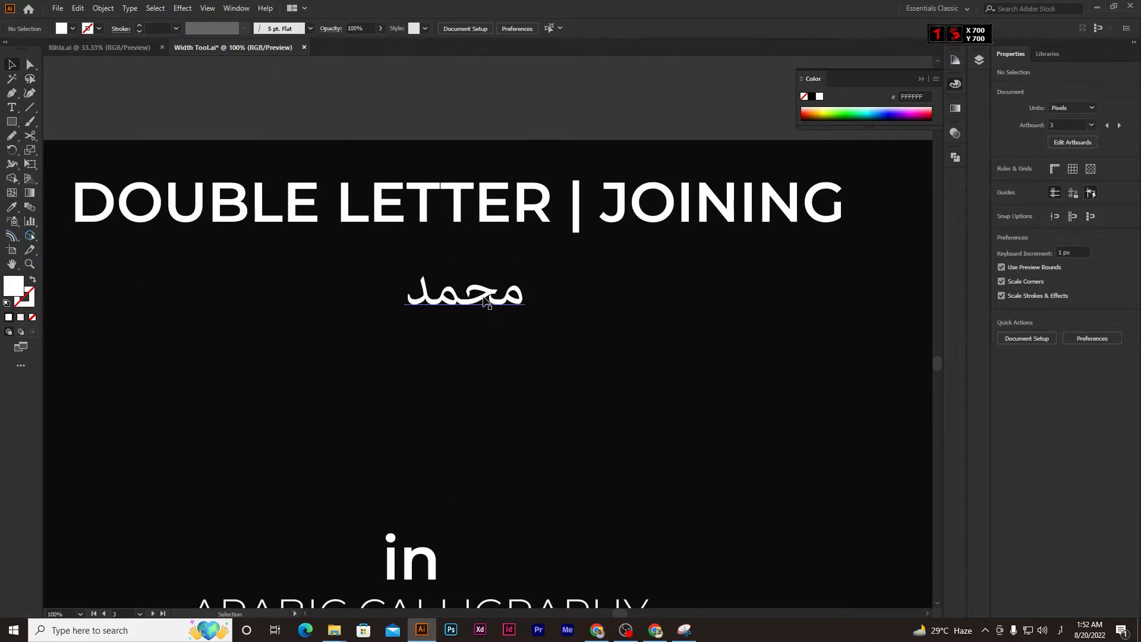
click(30, 124)
scroll(559, 333, down, 1)
mouse_move(522, 338)
mouse_down()
mouse_move(544, 387)
mouse_move(557, 344)
mouse_move(517, 344)
mouse_move(455, 387)
mouse_move(362, 374)
mouse_move(352, 342)
mouse_up()
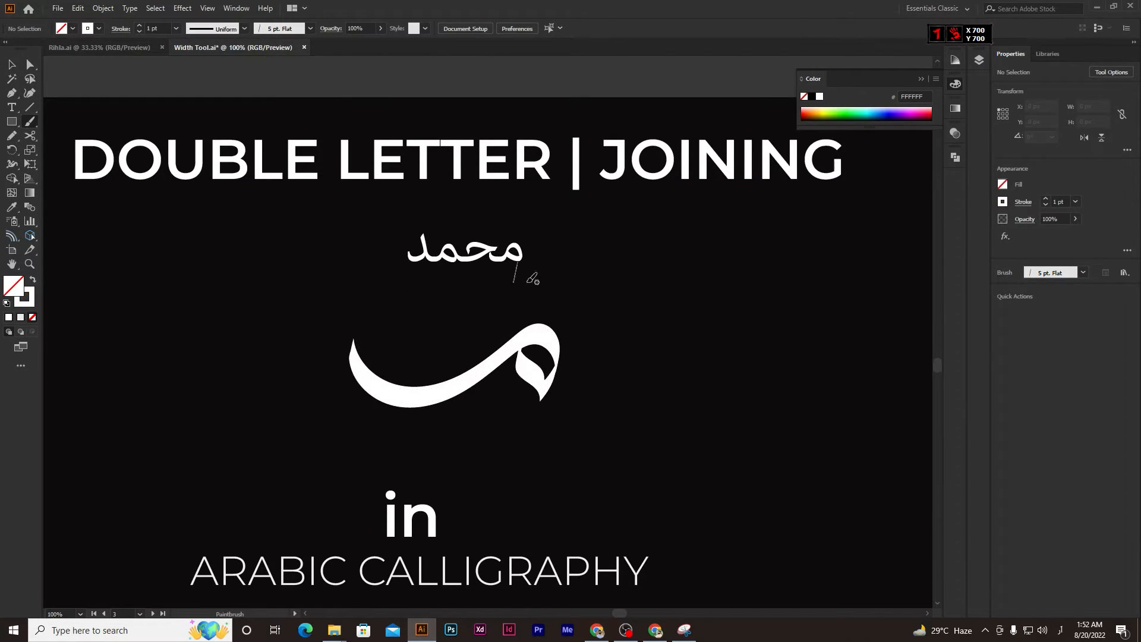
key(ctrl+z)
scroll(578, 369, down, 1)
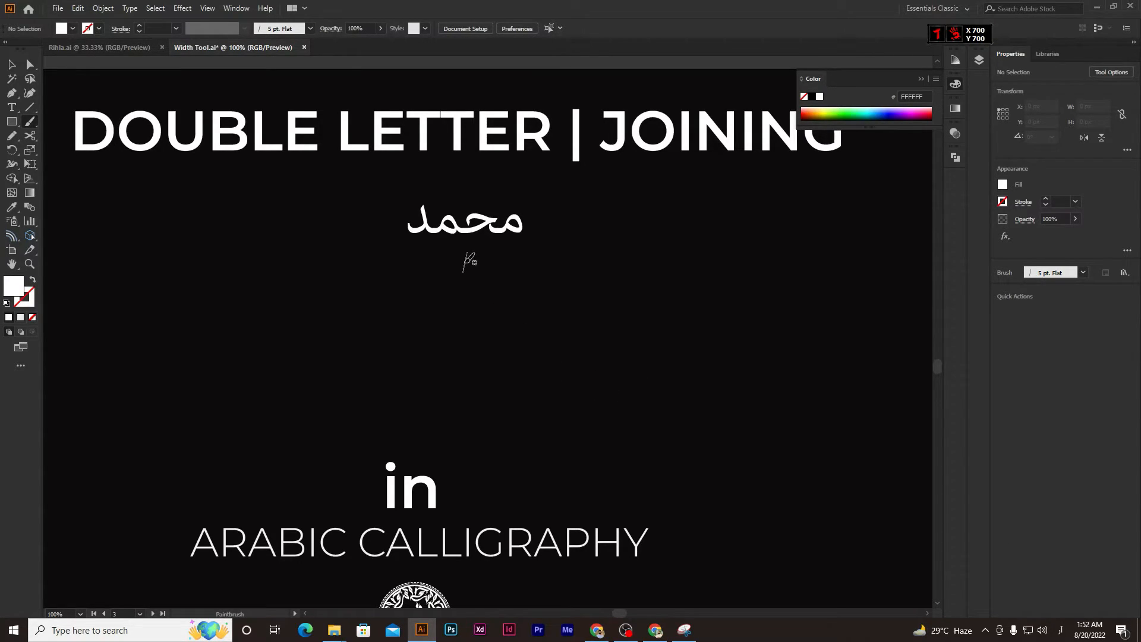
Move the reference word محمد aside, beneath the right end of the heading
click(12, 64)
drag(462, 233, 756, 219)
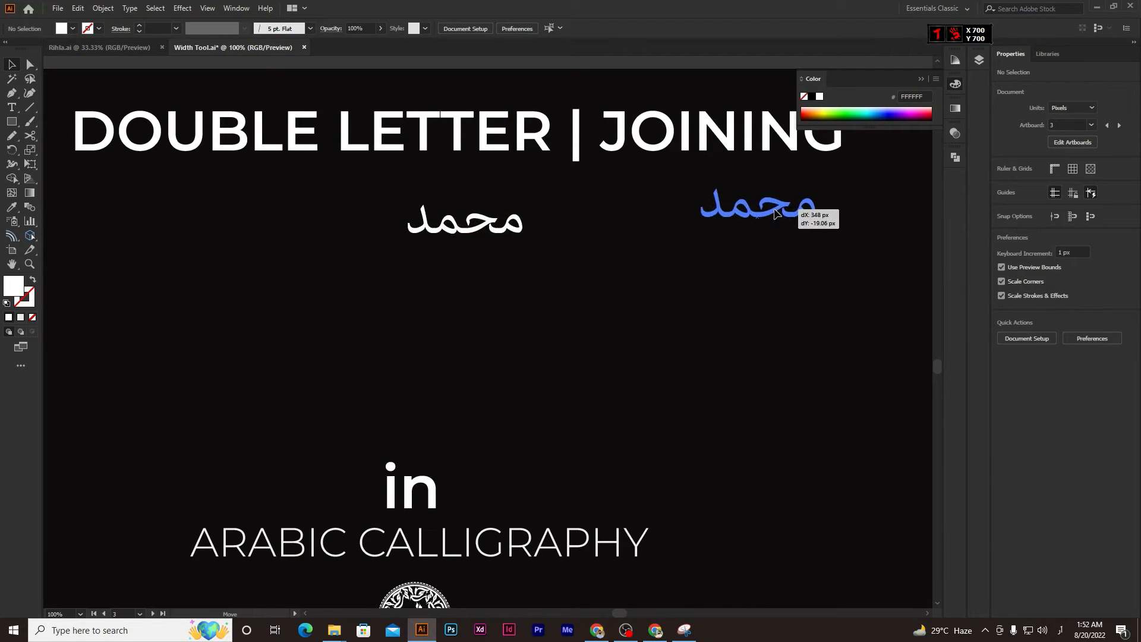
click(590, 301)
Paint the opening meem with the Paintbrush, adding a tall curved stroke that rises from its head
click(30, 123)
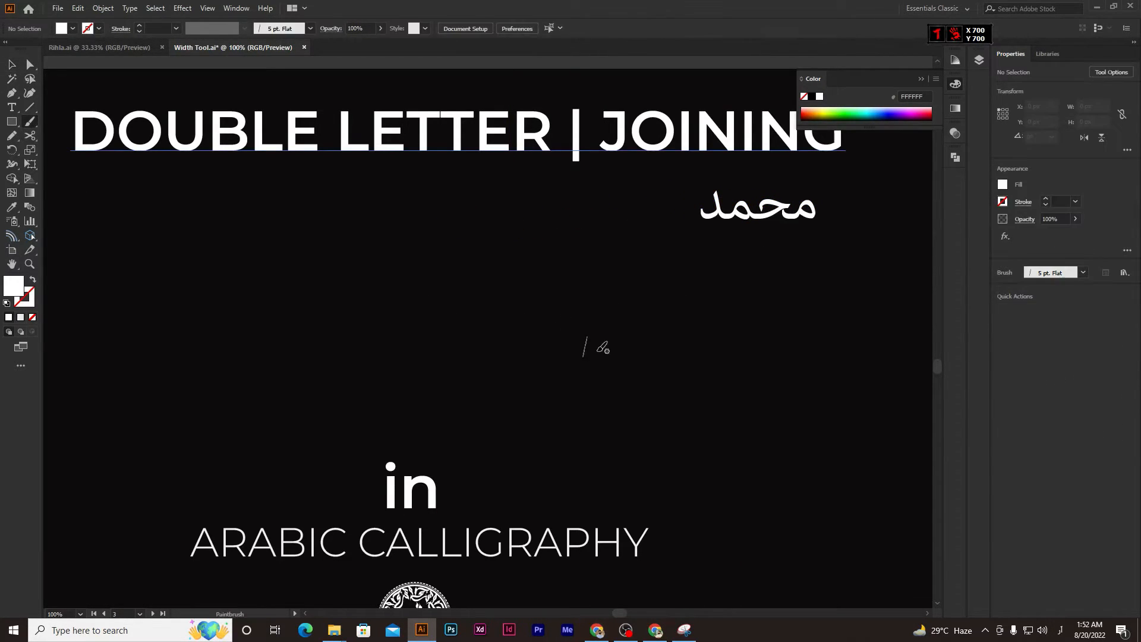
mouse_move(565, 350)
mouse_down()
mouse_move(602, 390)
mouse_move(607, 333)
mouse_up()
mouse_move(580, 312)
mouse_down()
mouse_move(526, 261)
mouse_move(524, 193)
mouse_up()
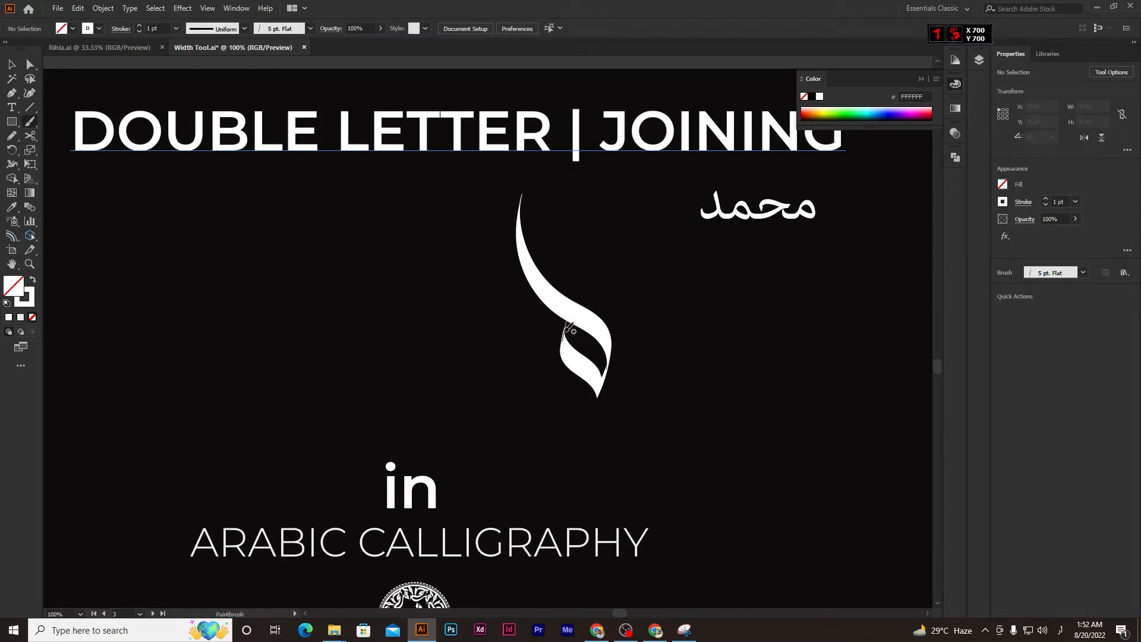
Paint the curved connector leading left from the meem, then the haa and the second meem with its sweeping tail
mouse_move(568, 326)
mouse_down()
mouse_move(522, 374)
mouse_move(485, 381)
mouse_move(455, 362)
mouse_move(450, 324)
mouse_up()
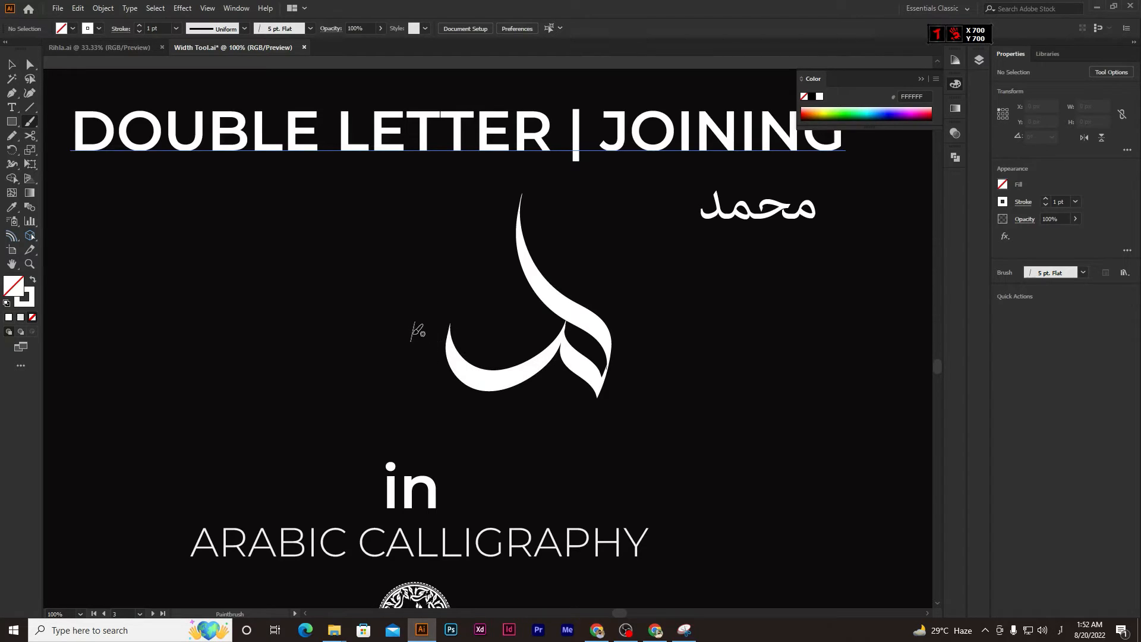
key(ctrl+z)
mouse_move(566, 330)
mouse_down()
mouse_move(533, 372)
mouse_move(490, 377)
mouse_move(458, 358)
mouse_move(428, 310)
mouse_move(441, 302)
mouse_move(510, 320)
mouse_move(532, 306)
mouse_move(507, 339)
mouse_move(436, 329)
mouse_move(392, 362)
mouse_up()
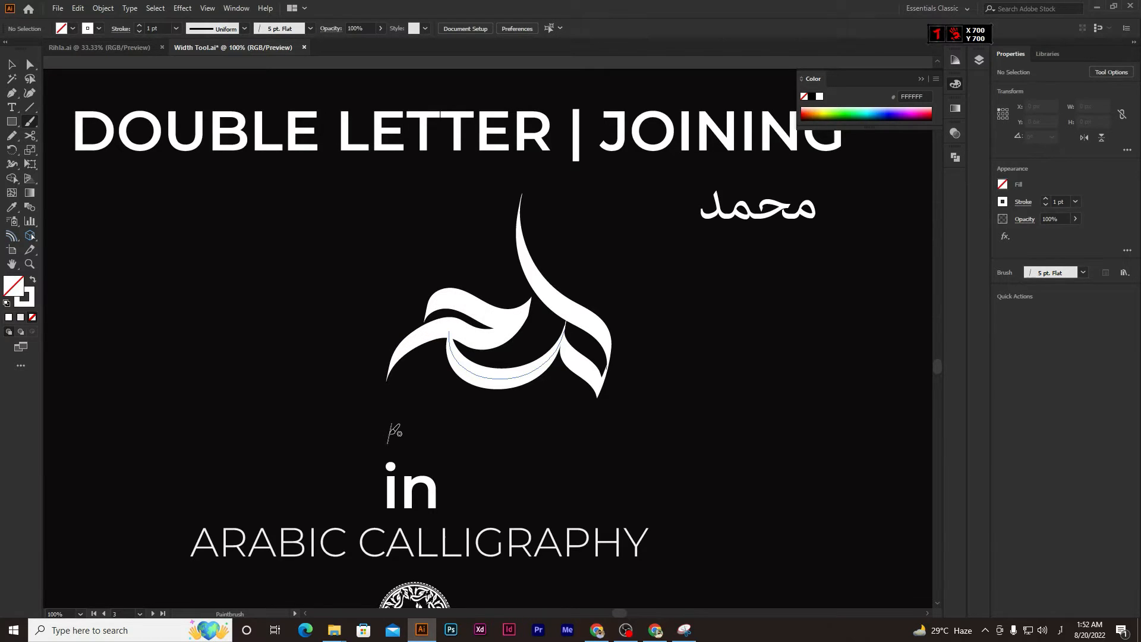
key(ctrl+z)
mouse_move(419, 324)
mouse_down()
mouse_move(526, 307)
mouse_move(489, 336)
mouse_move(441, 336)
mouse_move(400, 357)
mouse_move(394, 370)
mouse_move(418, 423)
mouse_move(428, 367)
mouse_move(414, 359)
mouse_move(350, 394)
mouse_move(318, 396)
mouse_move(290, 387)
mouse_move(267, 341)
mouse_up()
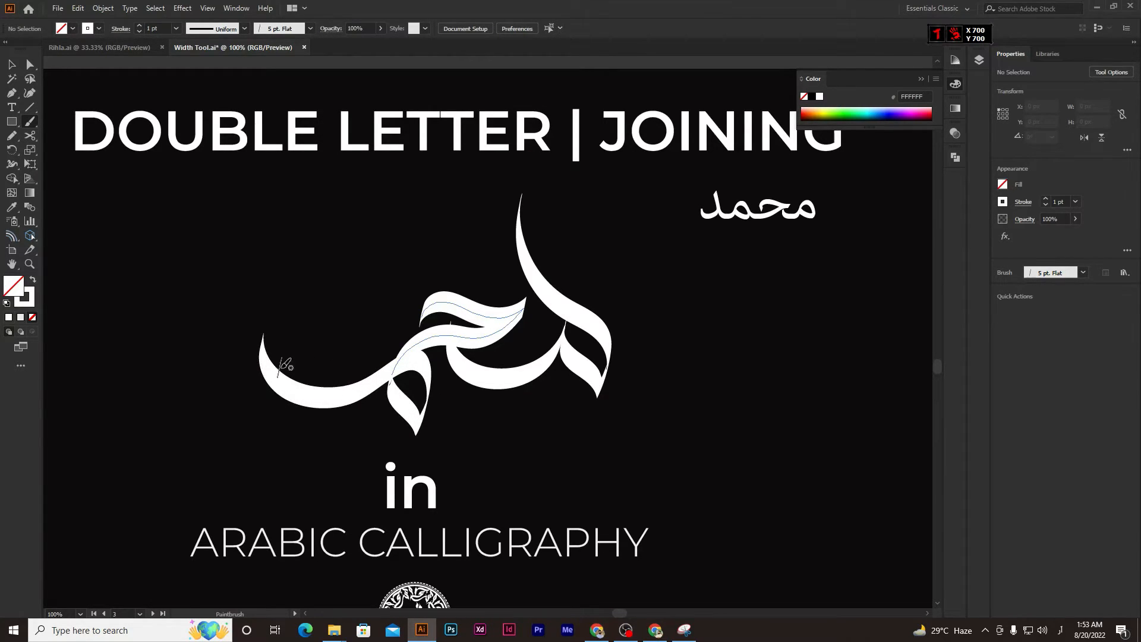
Paint the final dal as two roughly parallel curved strokes at the left end of the second meem's tail
scroll(294, 365, left, 3)
scroll(307, 364, up, 1)
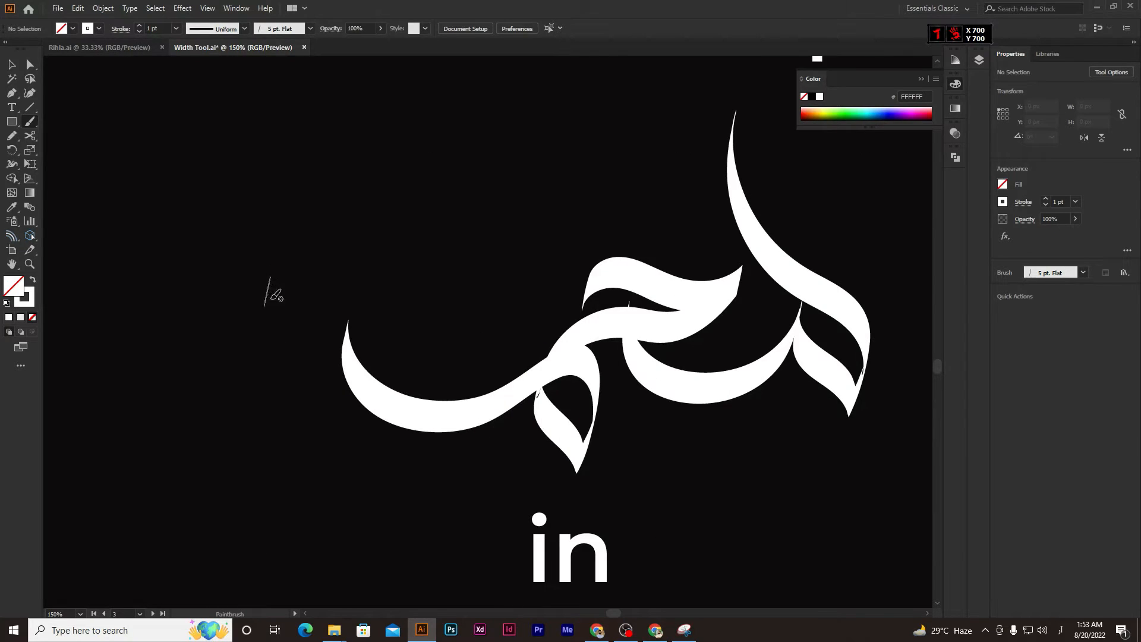
scroll(267, 287, left, 1)
mouse_move(237, 234)
mouse_down()
mouse_move(262, 283)
mouse_move(330, 295)
mouse_move(369, 330)
mouse_move(353, 404)
mouse_move(324, 365)
mouse_move(265, 344)
mouse_move(220, 308)
mouse_up()
scroll(260, 348, down, 1)
Nudge the final dal slightly left and up to line it up with the connecting tail
click(16, 66)
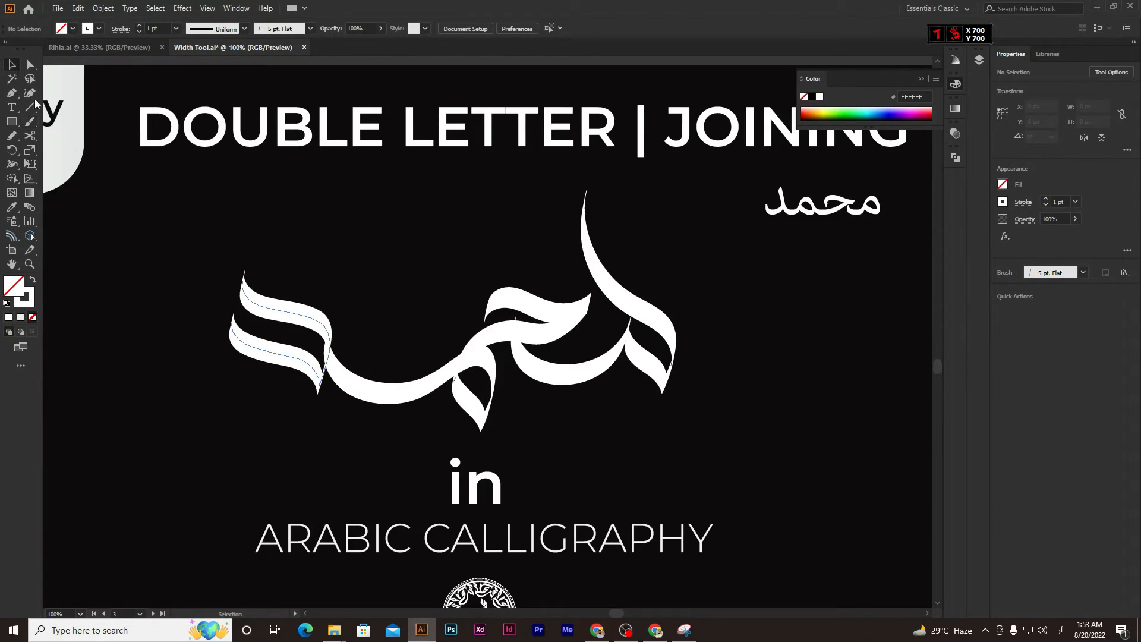
click(300, 364)
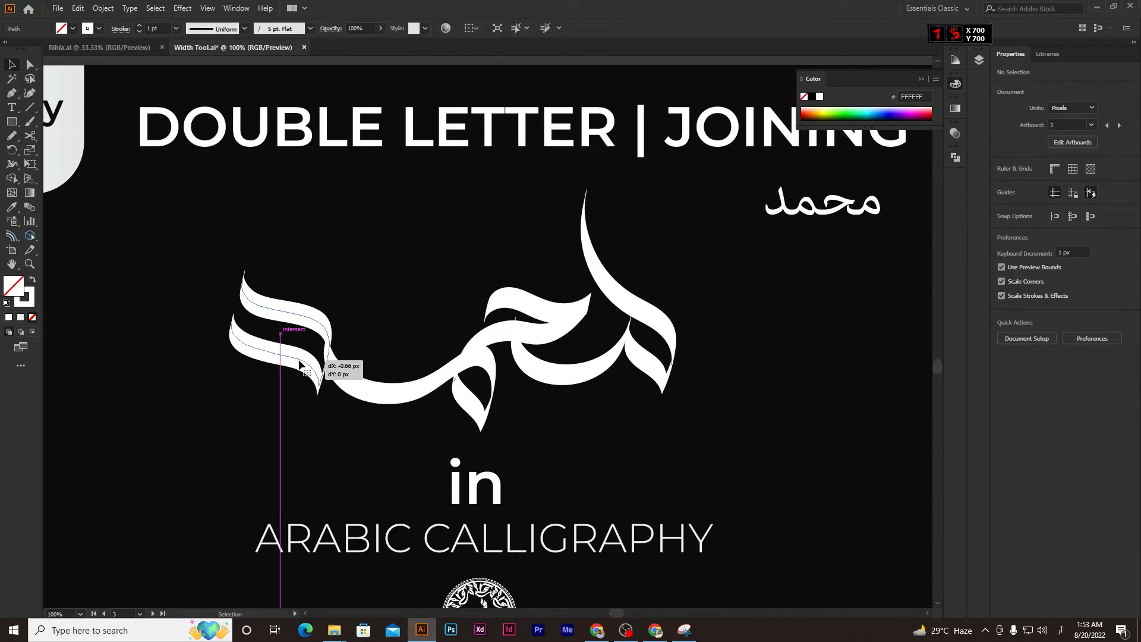
key(Left)
key(Left)
key(Left)
key(Up)
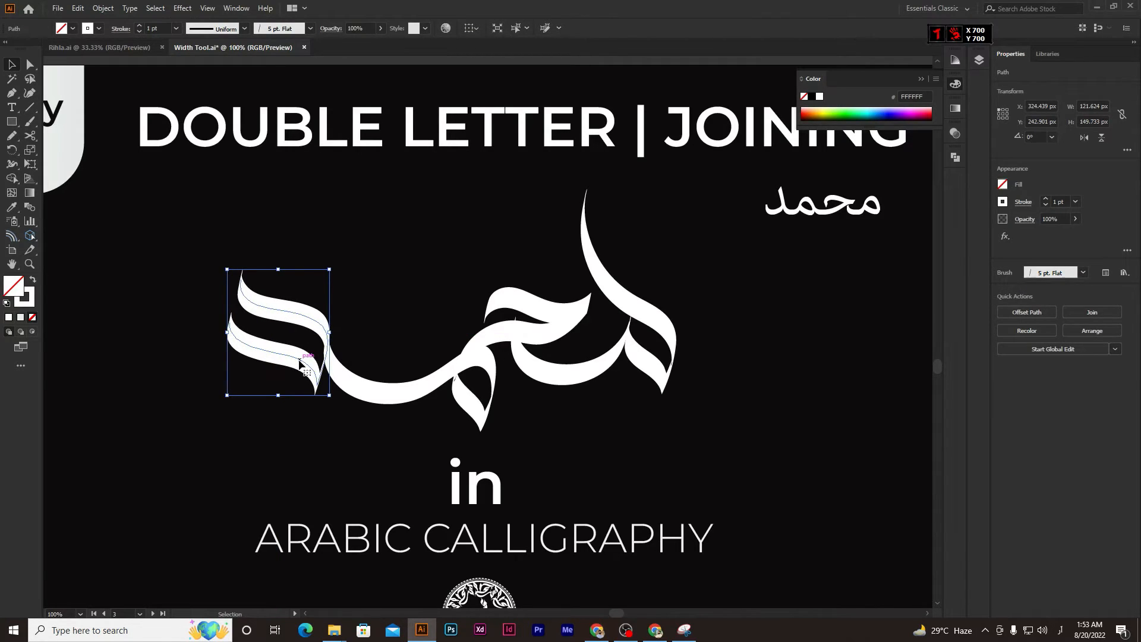
Adjust the anchor point at the left side of the second meem's loop to clean up its join with the tail
scroll(633, 403, up, 1)
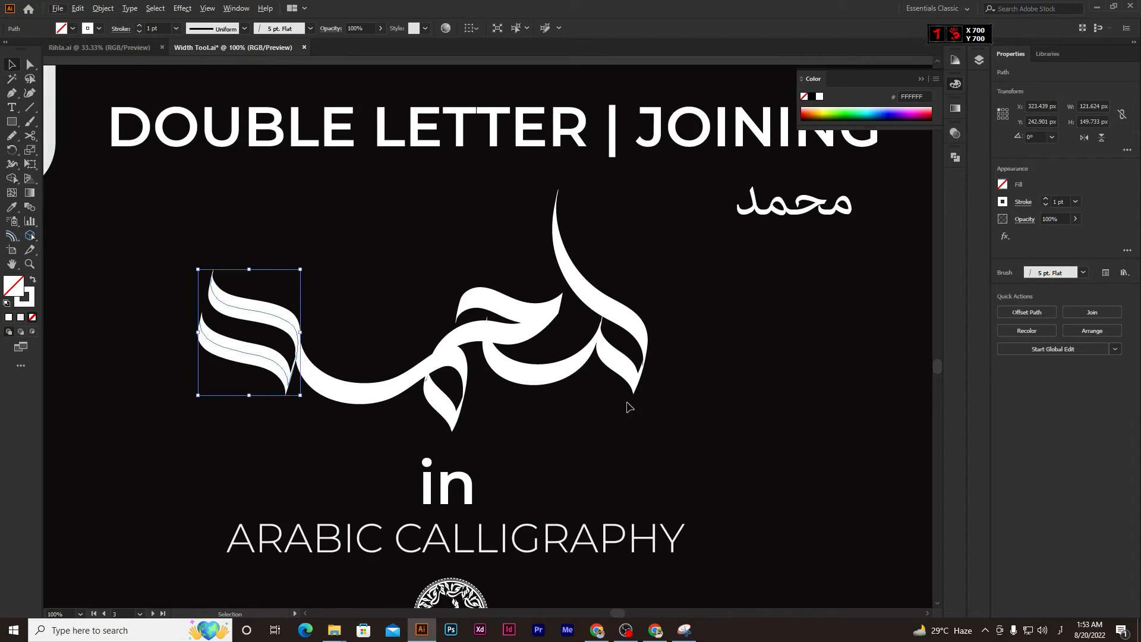
click(393, 392)
scroll(394, 386, up, 2)
key(a)
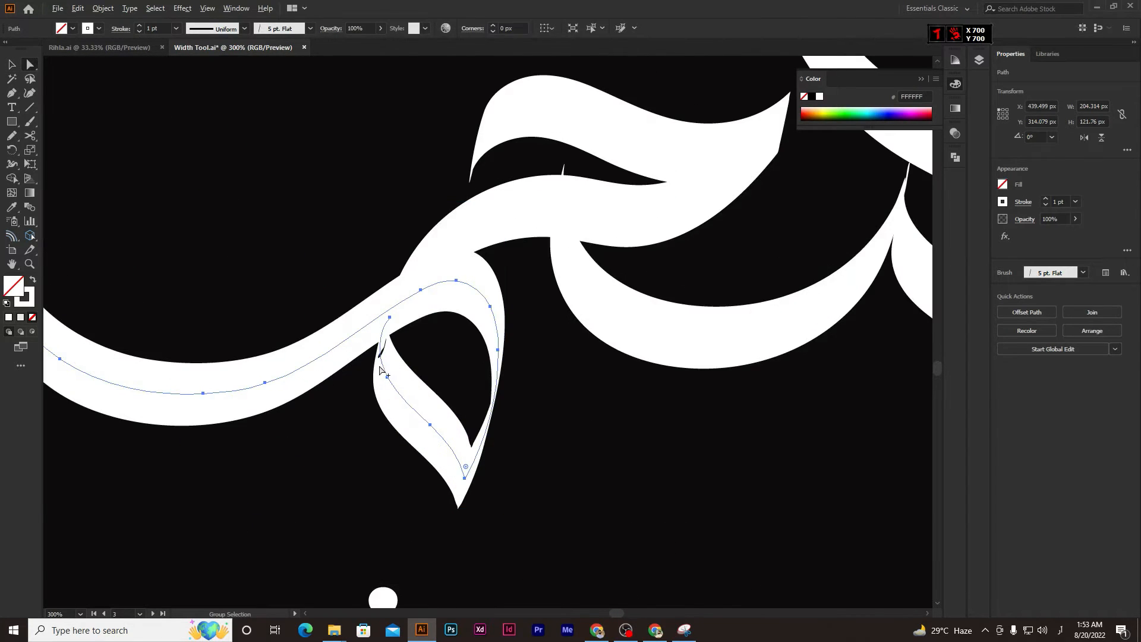
scroll(395, 388, up, 2)
drag(398, 388, 396, 389)
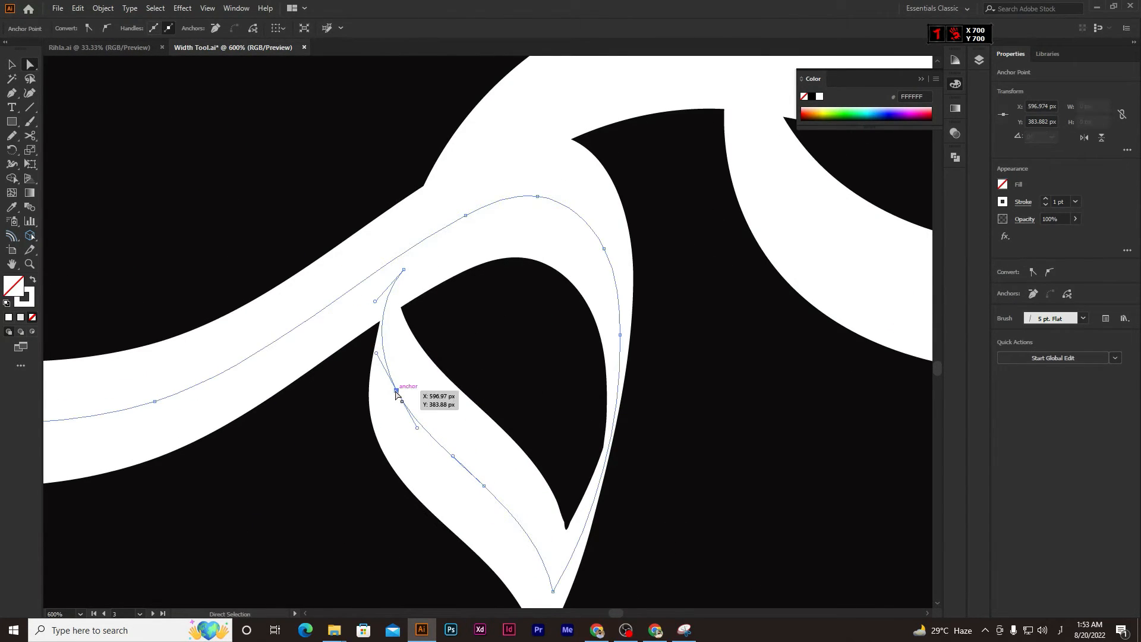
click(460, 379)
Select all the painted calligraphy strokes and expand their appearance into filled shapes
scroll(460, 381, down, 6)
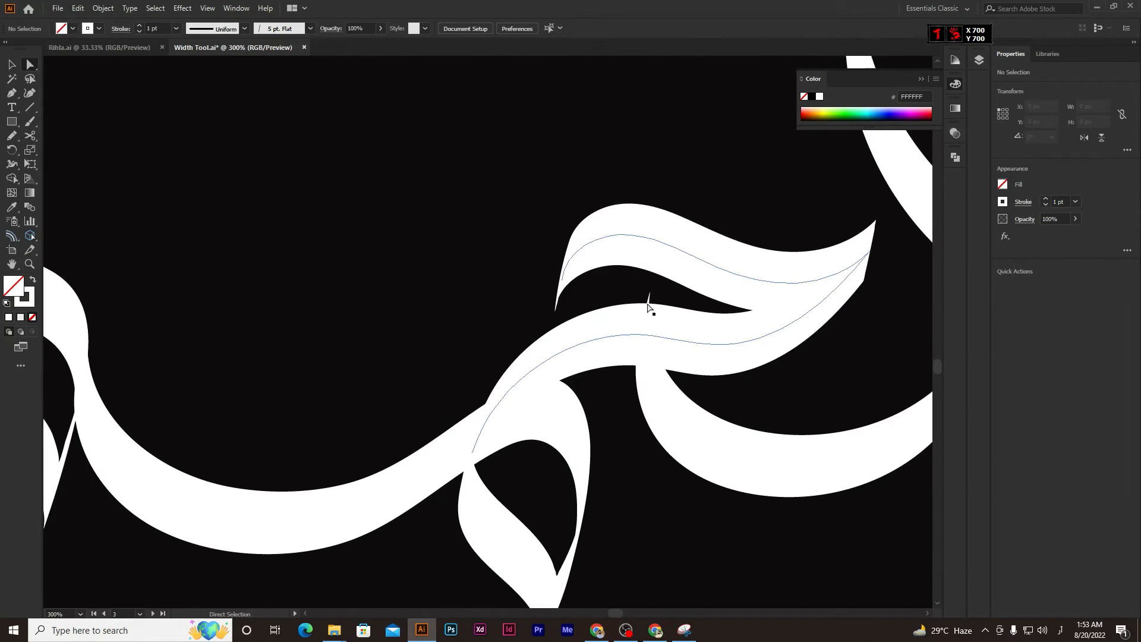
scroll(448, 317, right, 11)
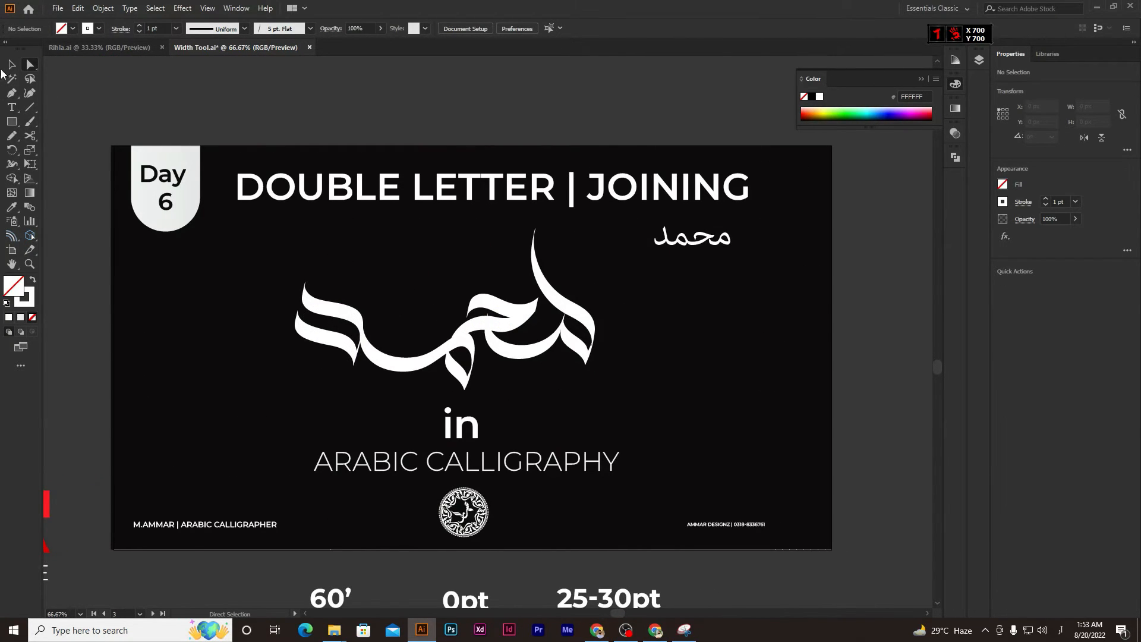
click(12, 66)
drag(281, 281, 603, 359)
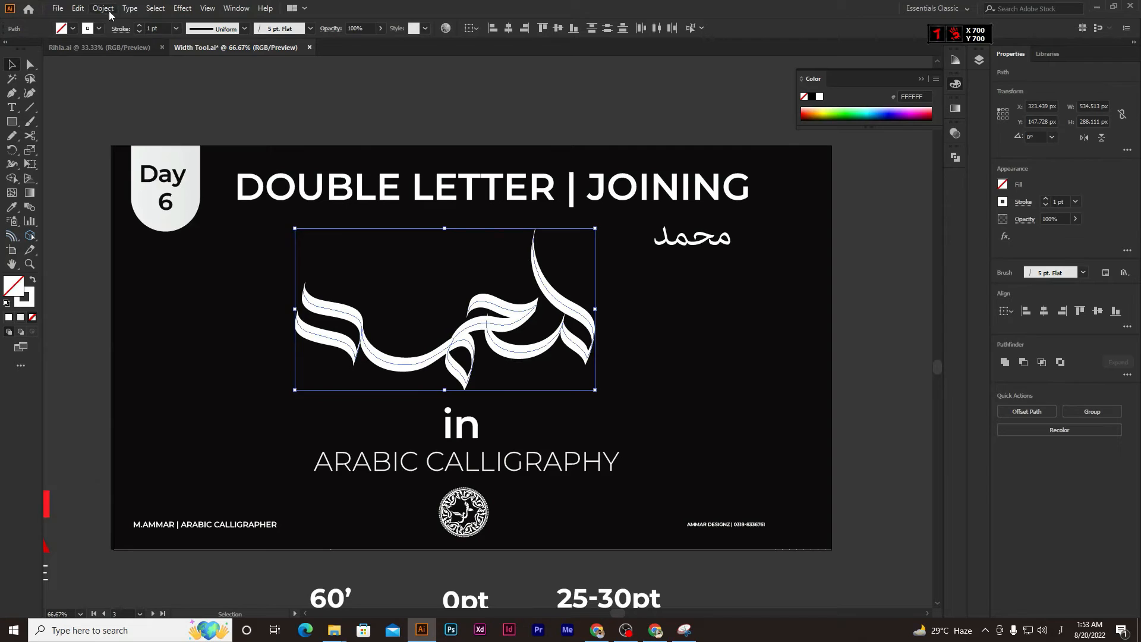
click(103, 7)
click(141, 147)
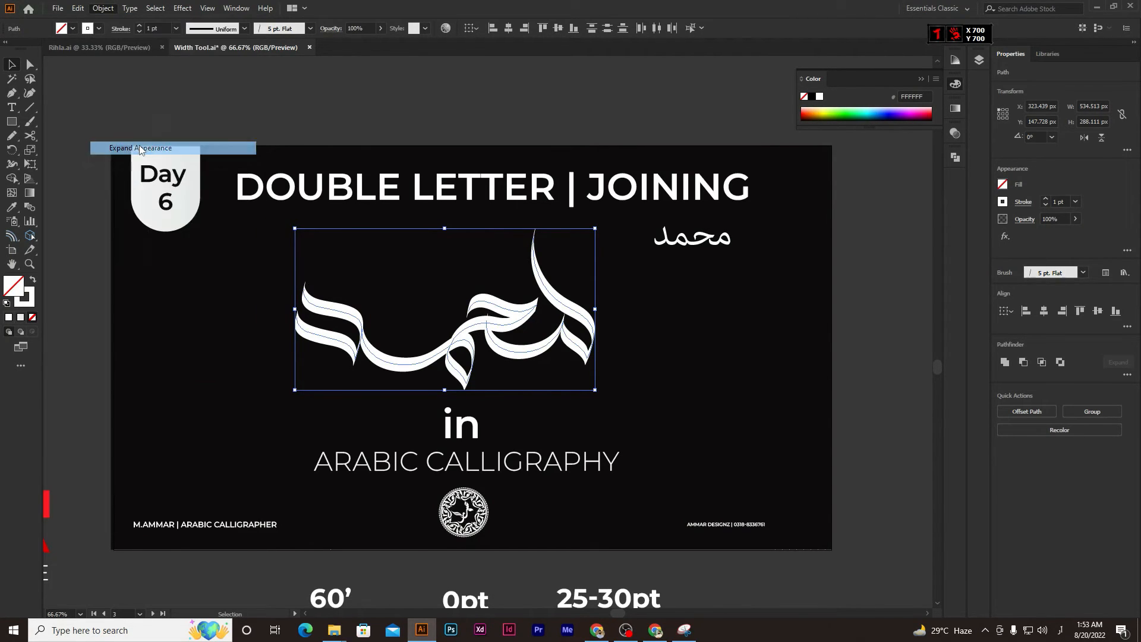
Merge the overlapping pieces at the joins between the meems and the haa with the Shape Builder tool
scroll(511, 327, up, 5)
key(shift+m)
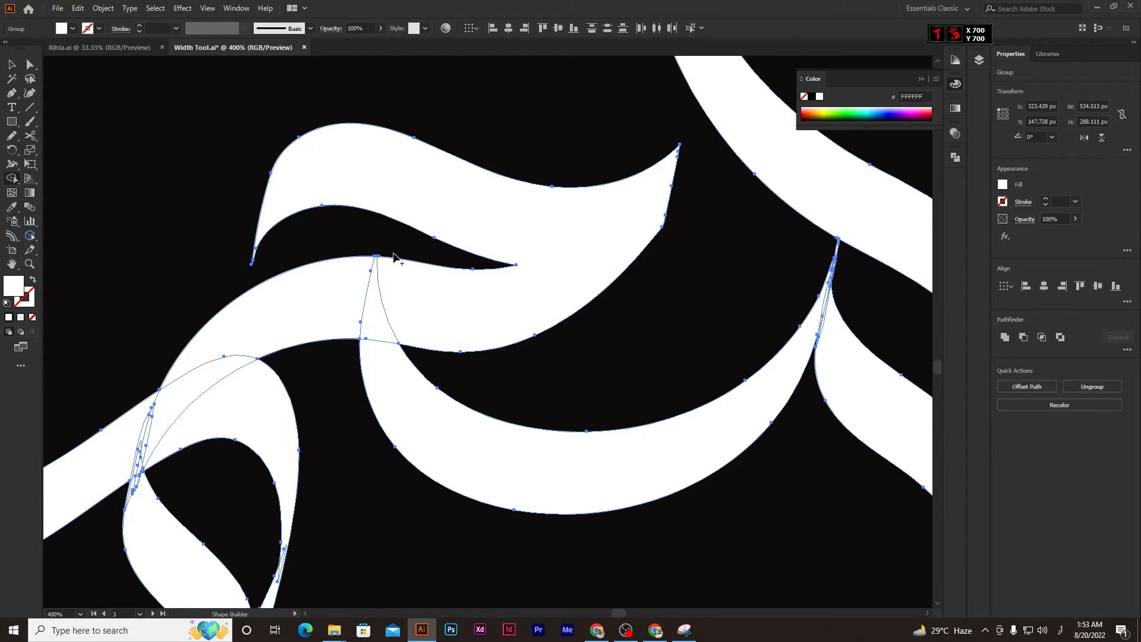
scroll(394, 259, down, 3)
mouse_move(246, 371)
mouse_down()
mouse_move(265, 341)
mouse_move(270, 389)
mouse_up()
mouse_move(274, 348)
mouse_down()
mouse_move(331, 288)
mouse_move(418, 293)
mouse_move(390, 314)
mouse_up()
drag(586, 313, 622, 298)
scroll(617, 295, down, 2)
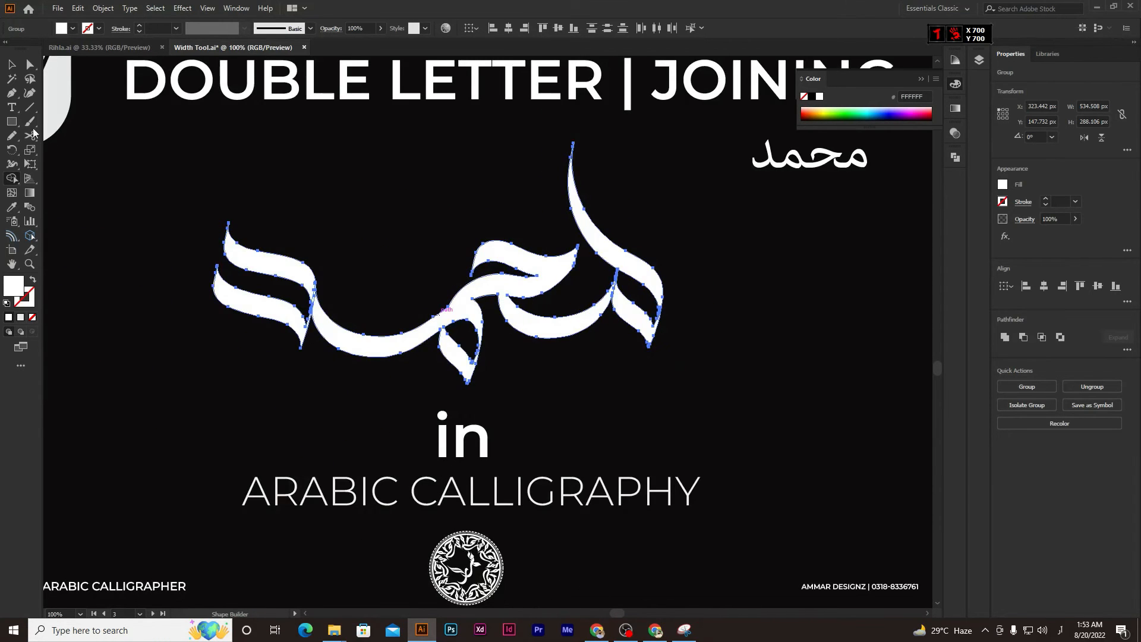
Move the merged lettering about 30 px right and 12 px down on the artboard
click(11, 65)
scroll(253, 268, down, 2)
drag(411, 303, 419, 306)
scroll(626, 349, down, 1)
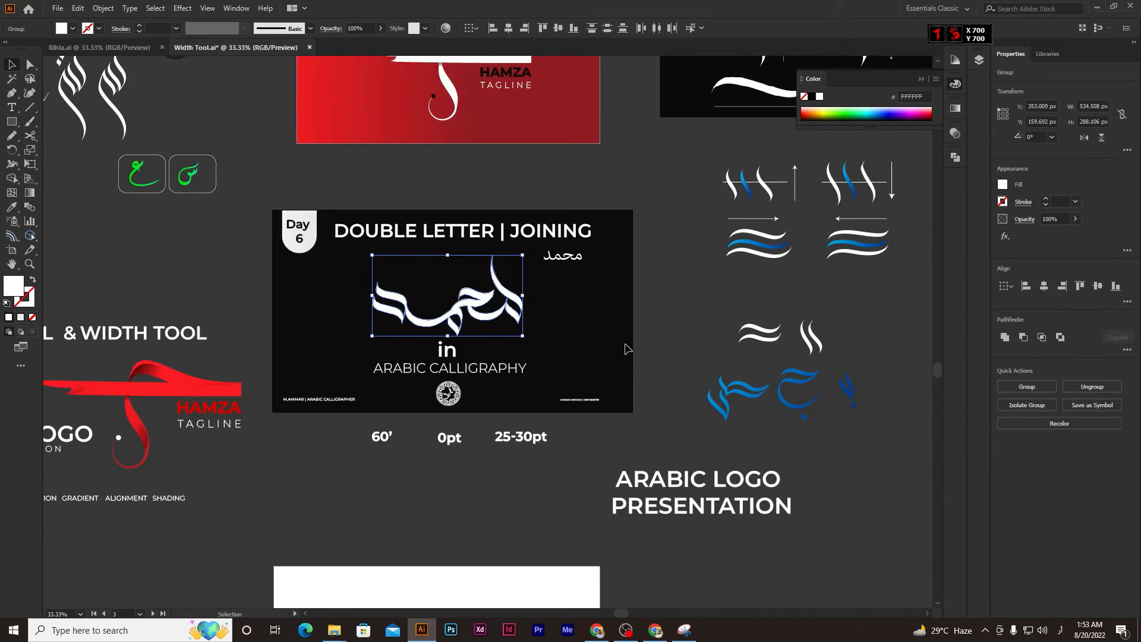
scroll(626, 349, down, 2)
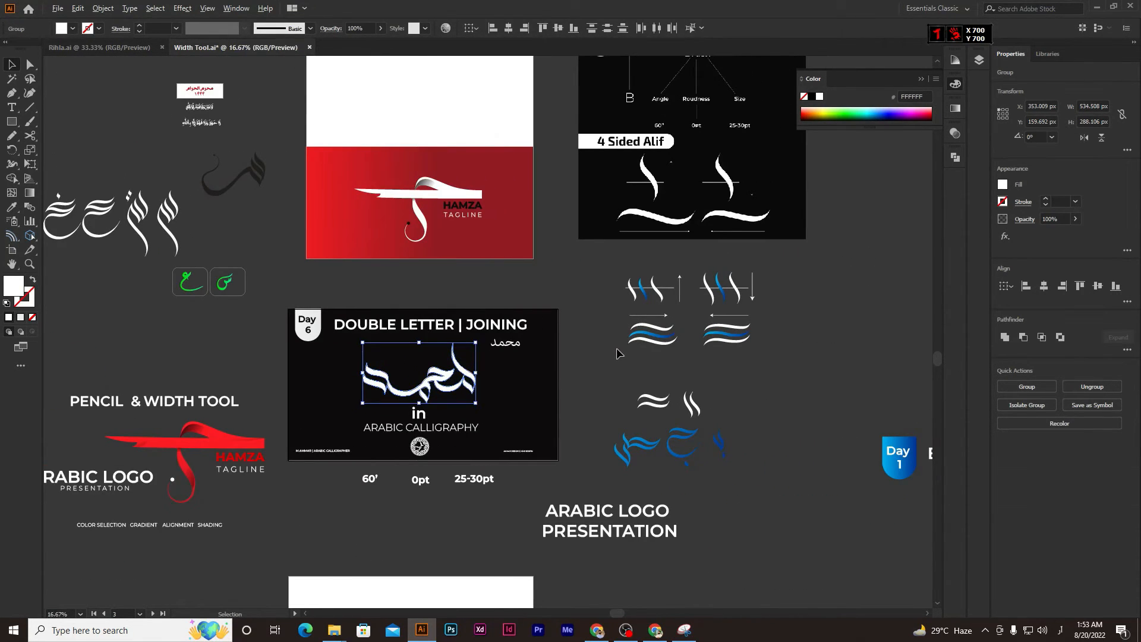
scroll(676, 392, right, 8)
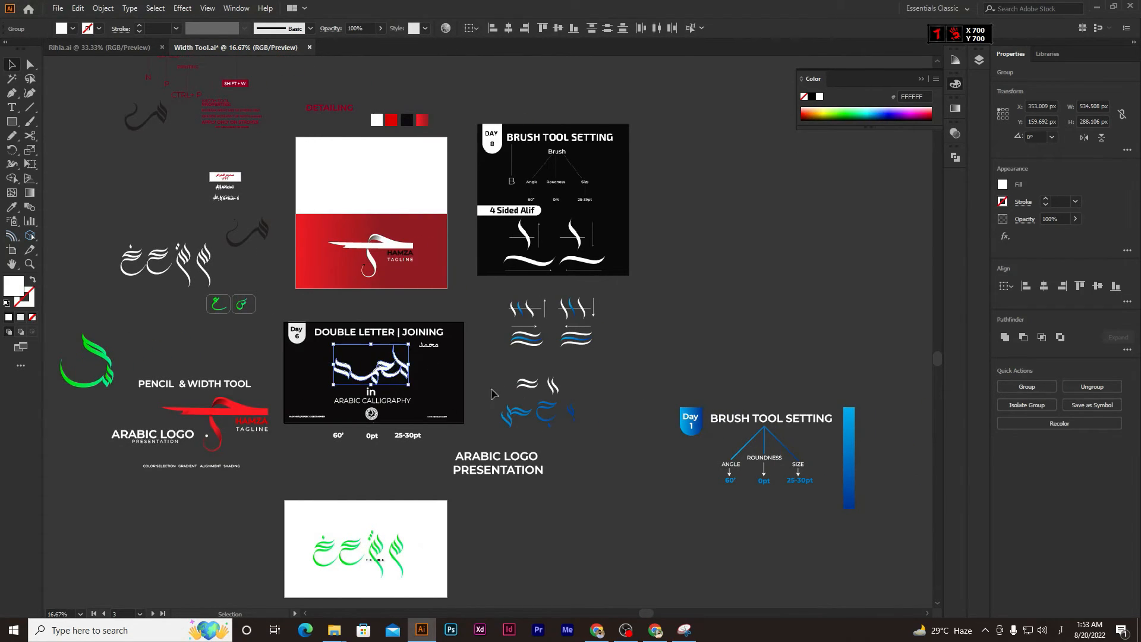
scroll(364, 361, up, 5)
scroll(357, 395, down, 1)
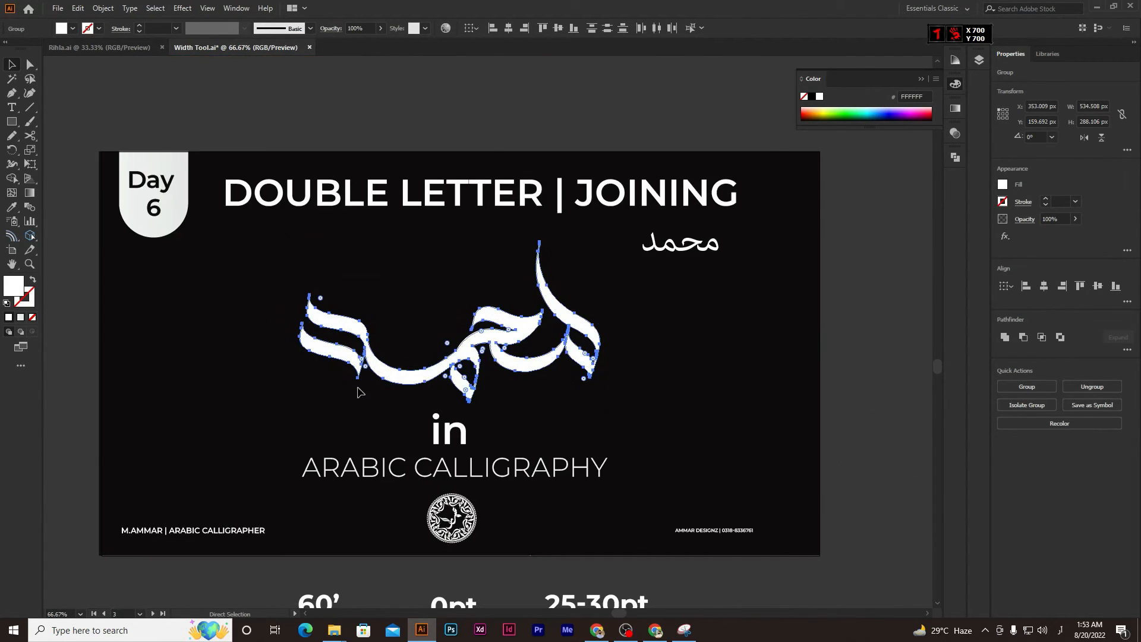
scroll(418, 420, up, 1)
Fill the calligraphic word with golden yellow and leave it deselected
click(653, 432)
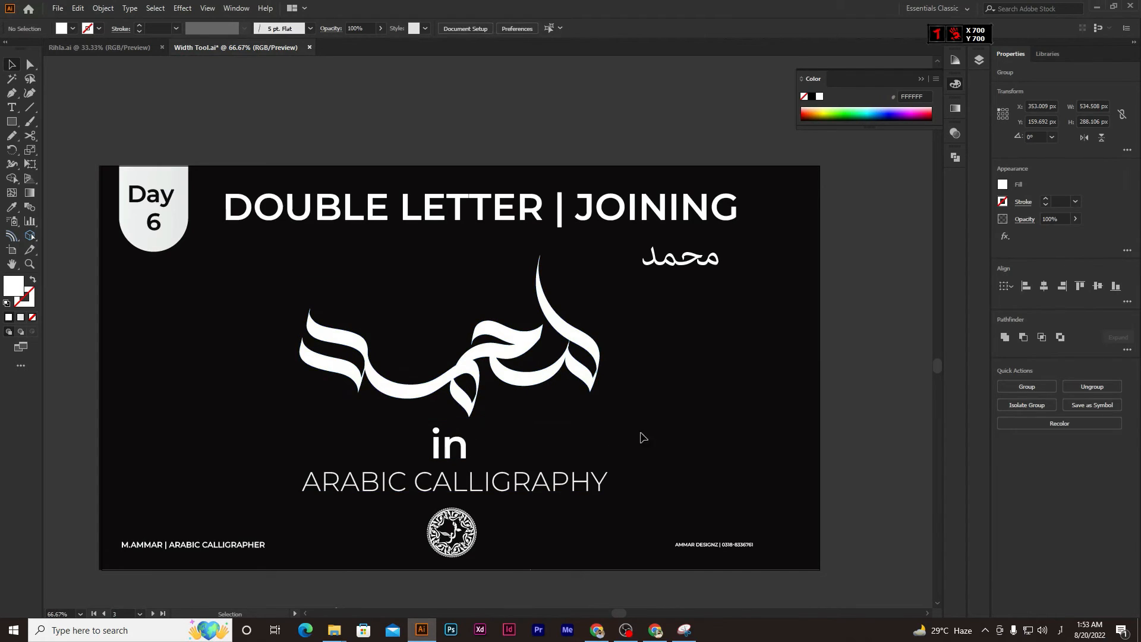
click(525, 380)
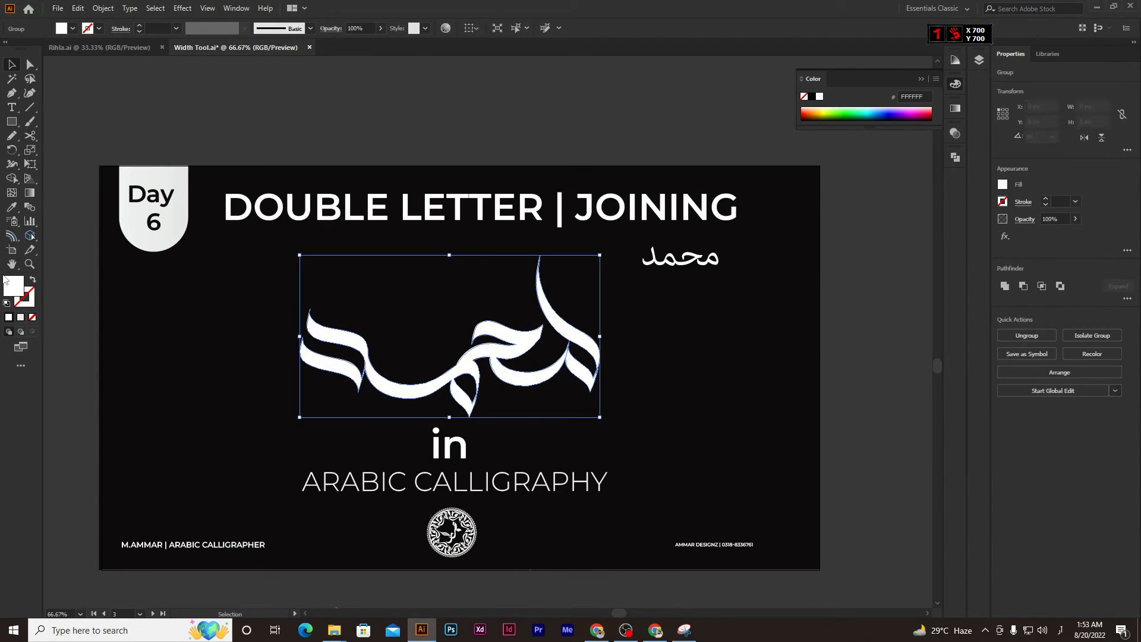
click(822, 112)
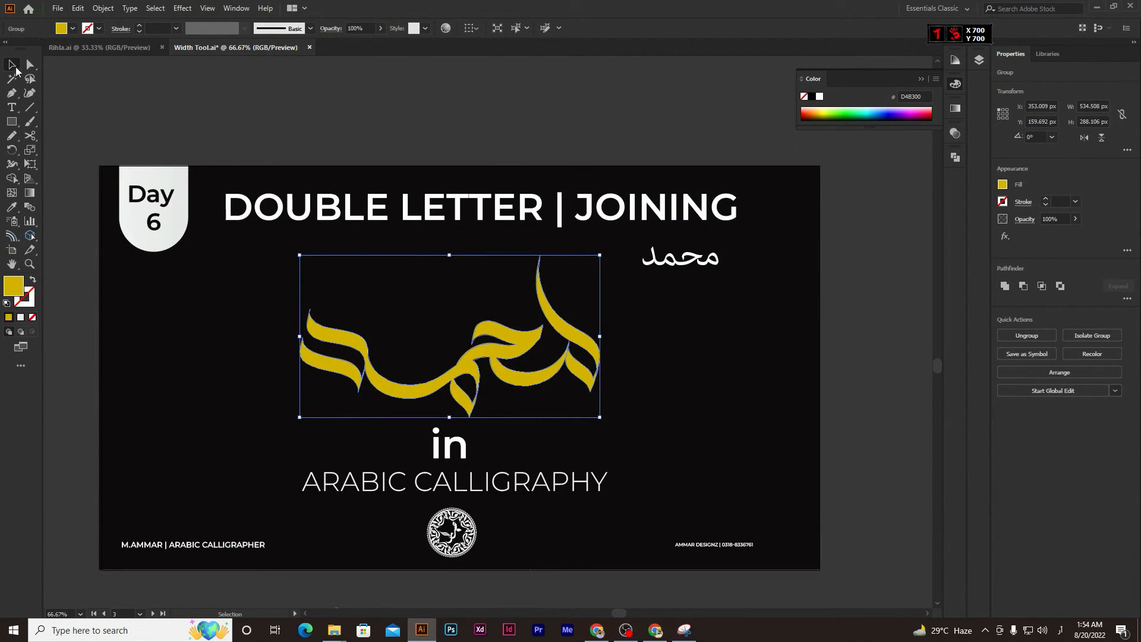
click(217, 339)
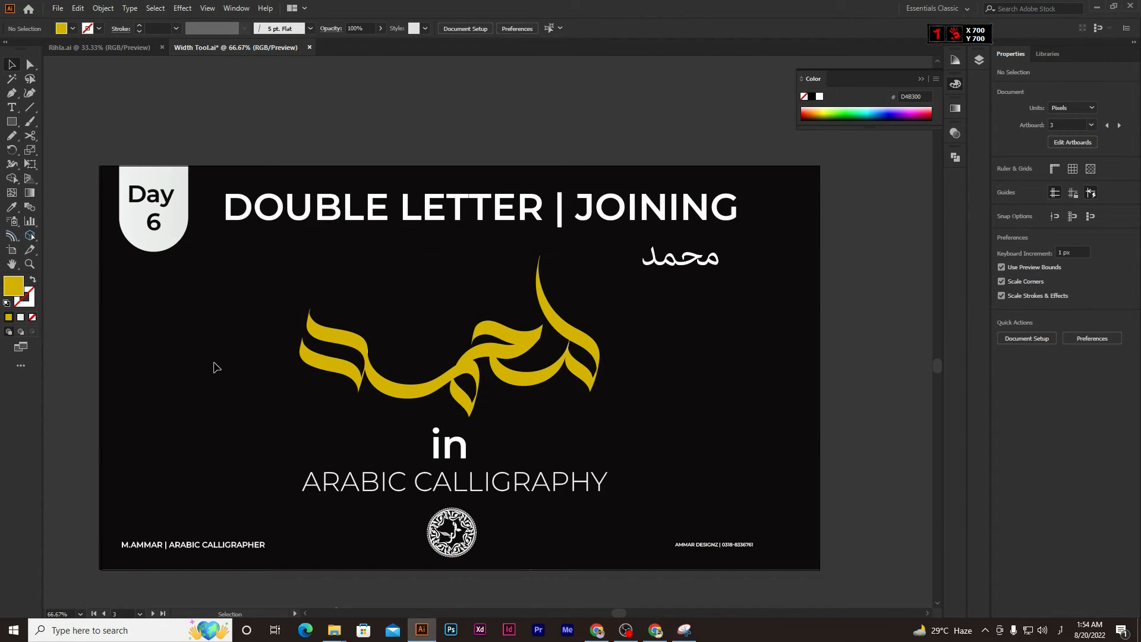